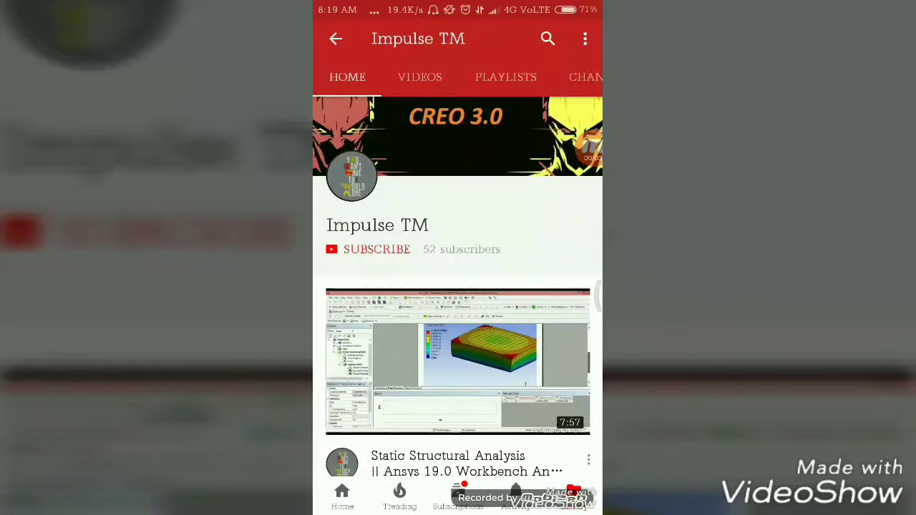
# - Subscribe to Impulse TM, enable upload notifications, and start typing the part name 'Cy'
pyautogui.scroll(-3, 458, 286)
pyautogui.click(376, 153)
pyautogui.scroll(3, 459, 287)
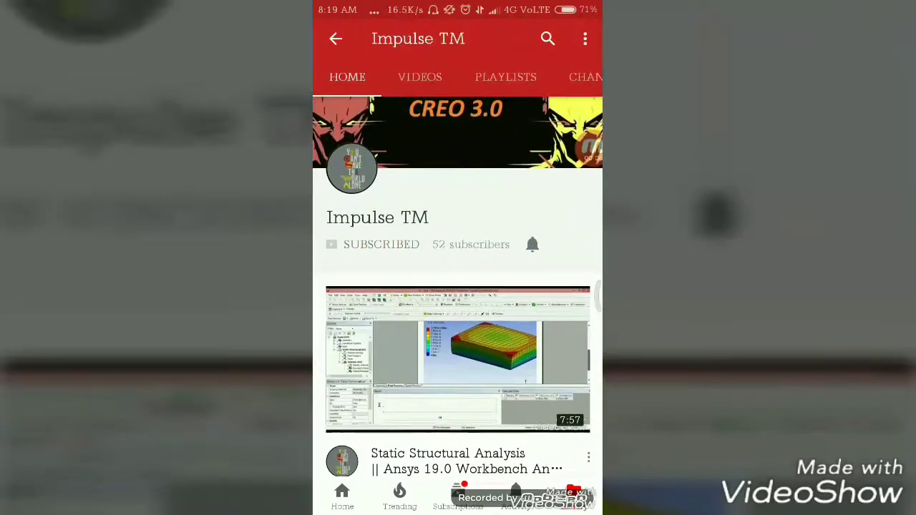
pyautogui.click(532, 244)
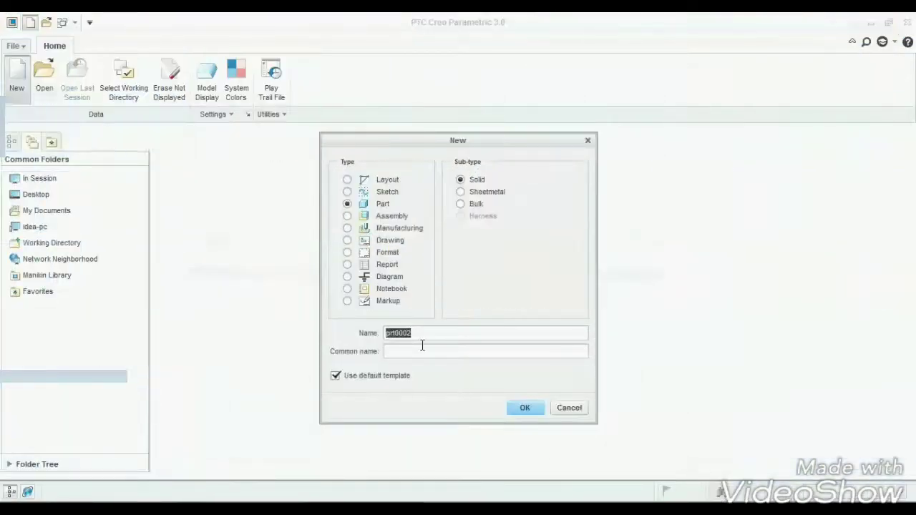
pyautogui.write('Cyl')
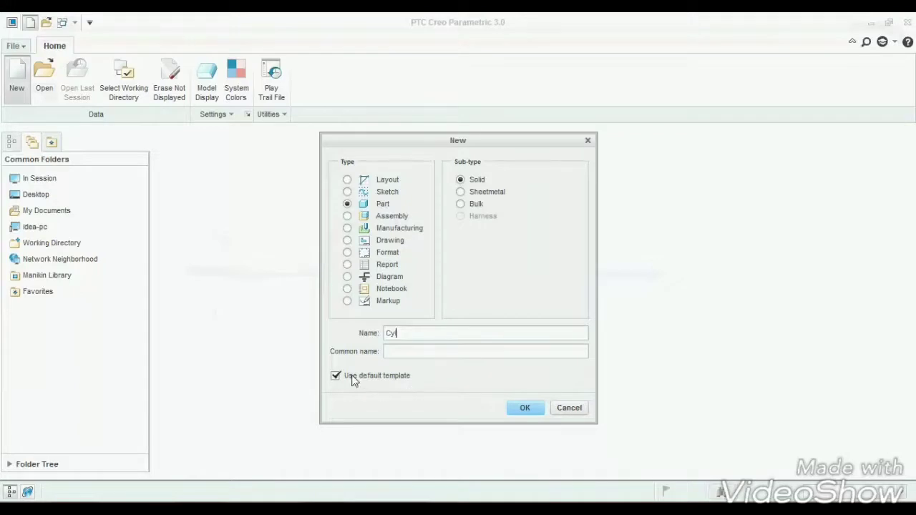
# - Create solid part CYL from the inlbs_part_solid template, show all datum features, and begin an extrusion
pyautogui.click(523, 408)
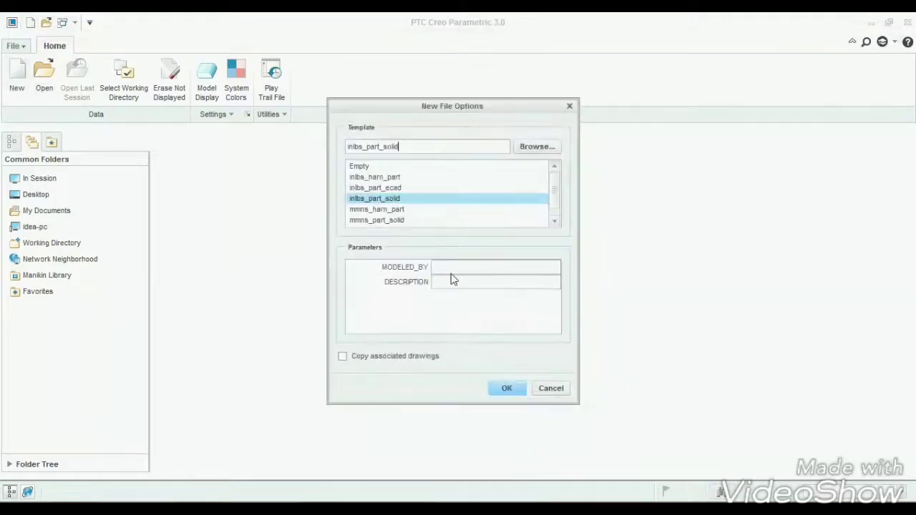
pyautogui.click(505, 392)
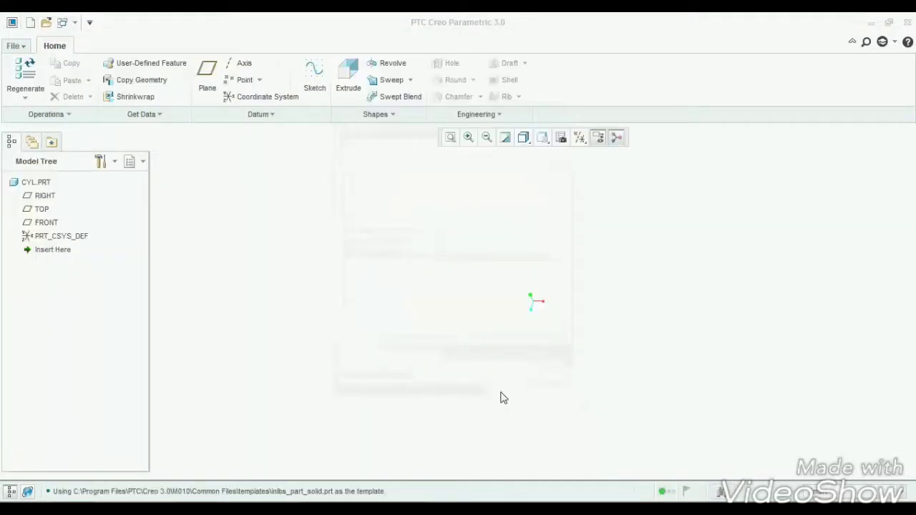
pyautogui.click(580, 137)
pyautogui.click(580, 154)
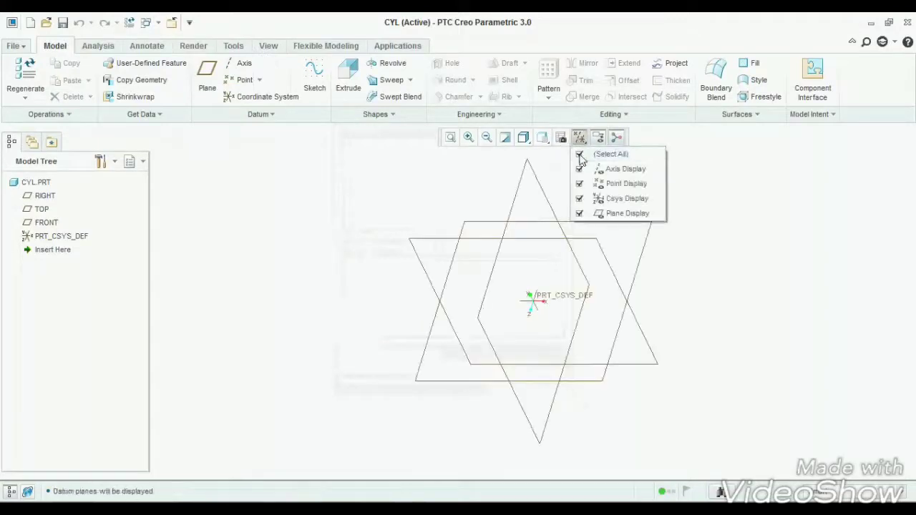
pyautogui.click(348, 77)
# - Sketch two concentric circles centred at the origin on the TOP plane
pyautogui.click(473, 225)
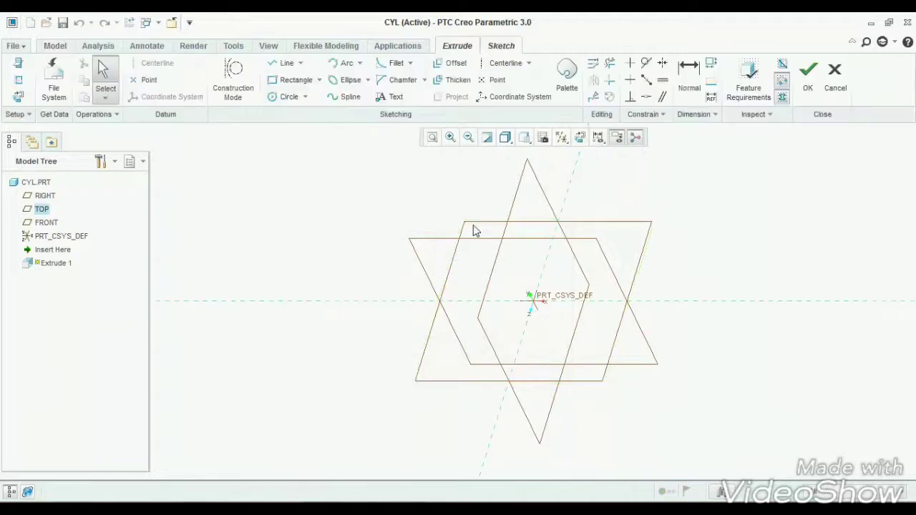
pyautogui.click(290, 96)
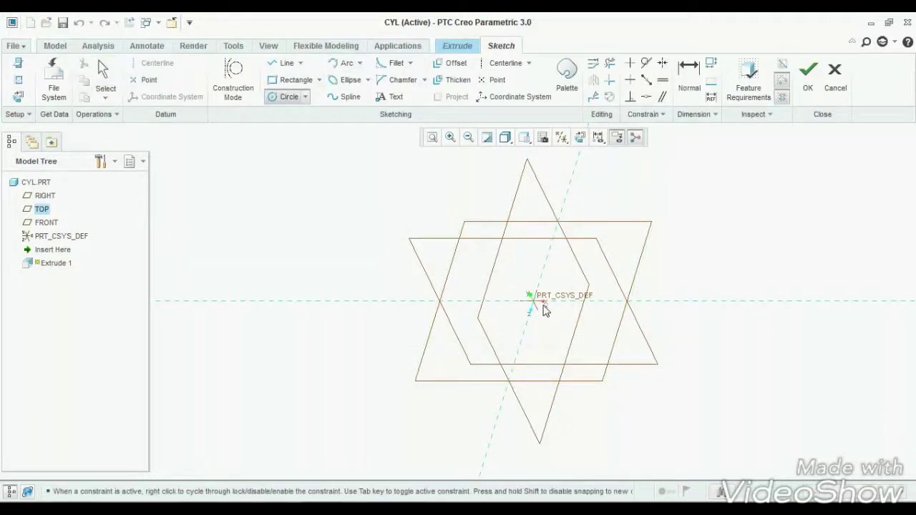
pyautogui.click(580, 138)
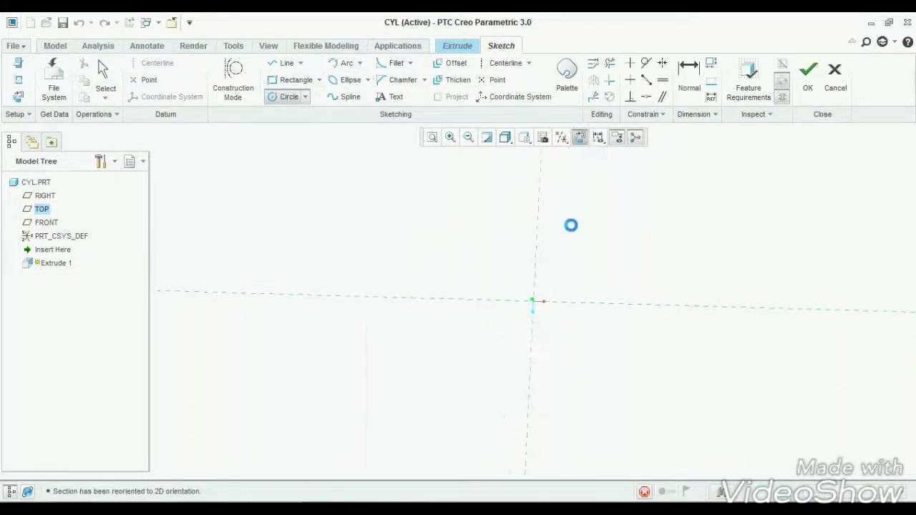
pyautogui.click(533, 301)
pyautogui.click(565, 356)
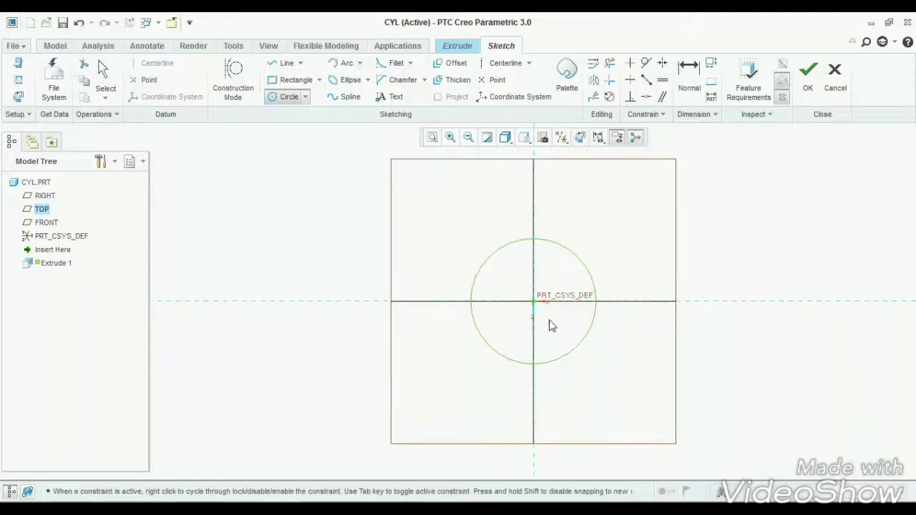
pyautogui.click(538, 310)
pyautogui.click(549, 331)
pyautogui.middleClick(549, 330)
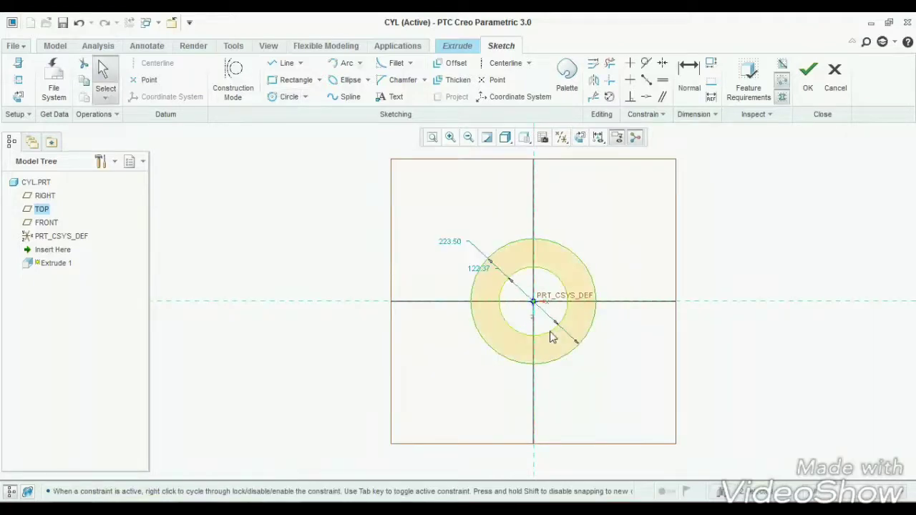
# - Set the circle diameters to 10 (inner) and 20 (outer) and finish the sketch
pyautogui.doubleClick(486, 280)
pyautogui.write('10')
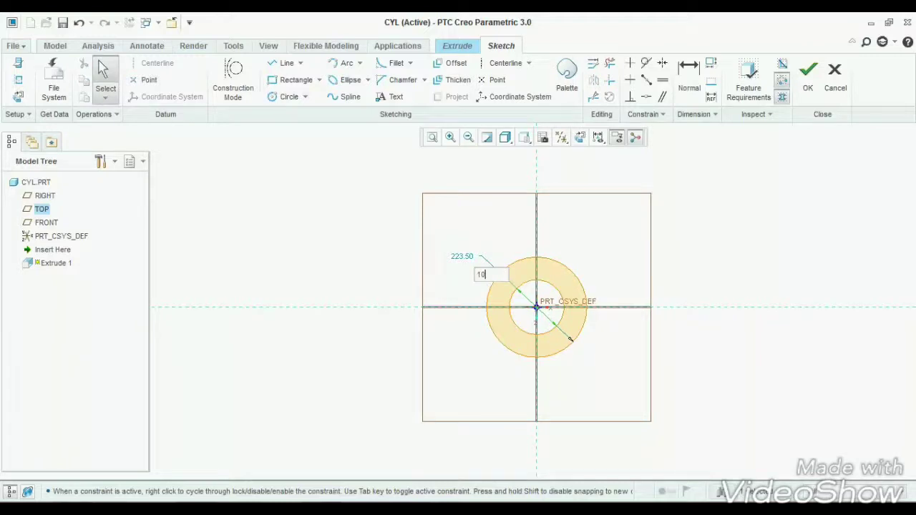
pyautogui.press('Return')
pyautogui.doubleClick(395, 190)
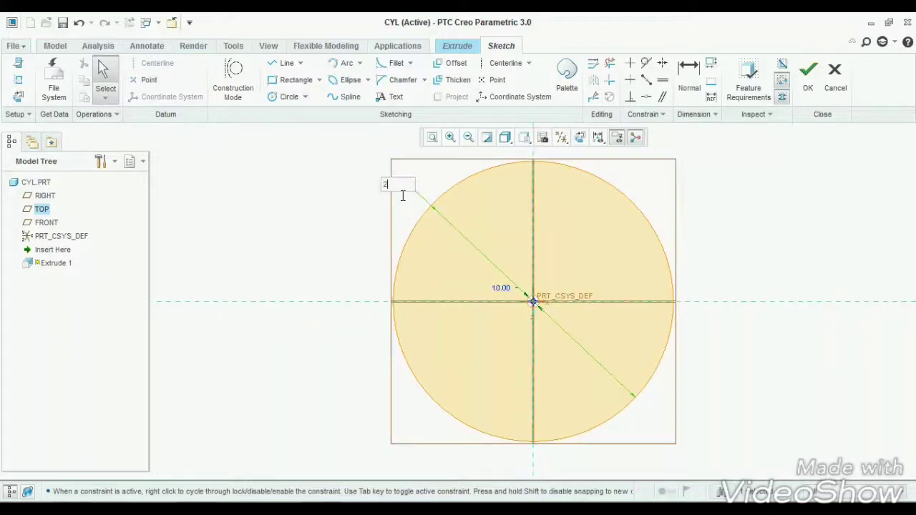
pyautogui.write('20')
pyautogui.press('Return')
pyautogui.click(807, 68)
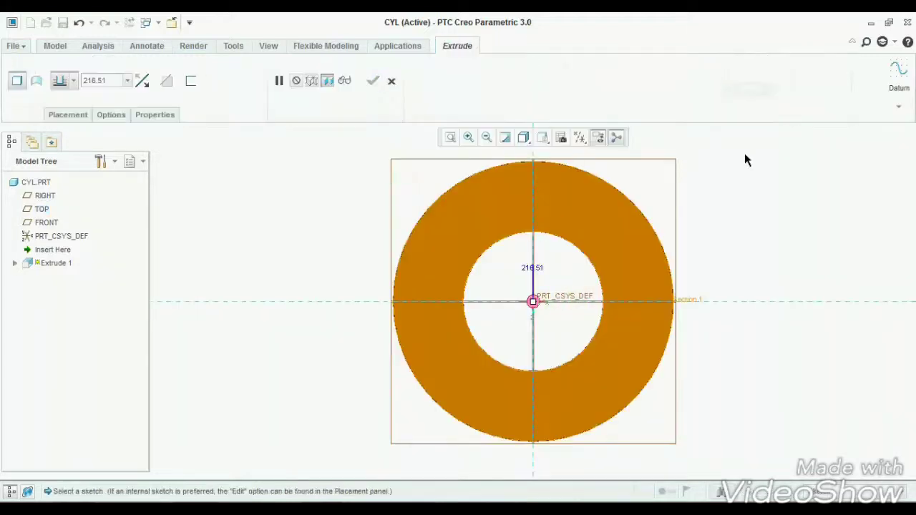
# - Extrude the ring to a depth of 1 and complete the feature
pyautogui.doubleClick(113, 89)
pyautogui.write('1')
pyautogui.press('Return')
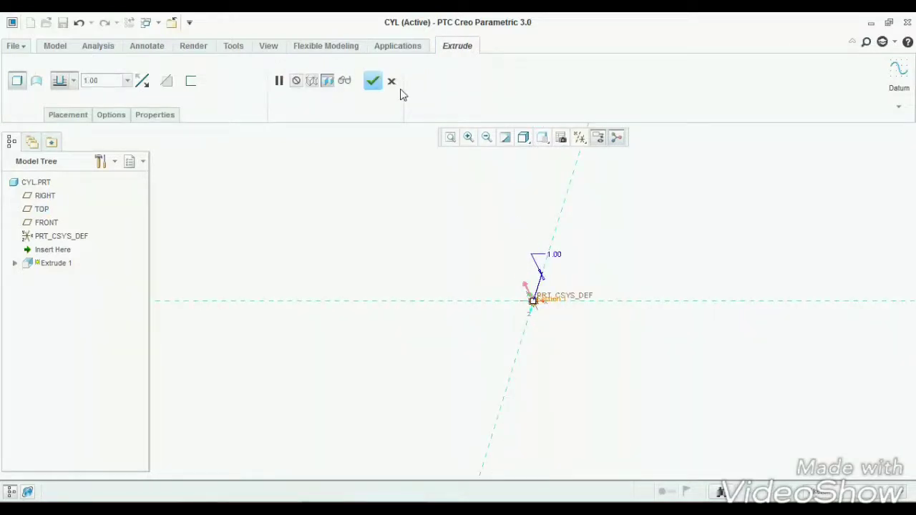
pyautogui.click(371, 81)
pyautogui.click(351, 329)
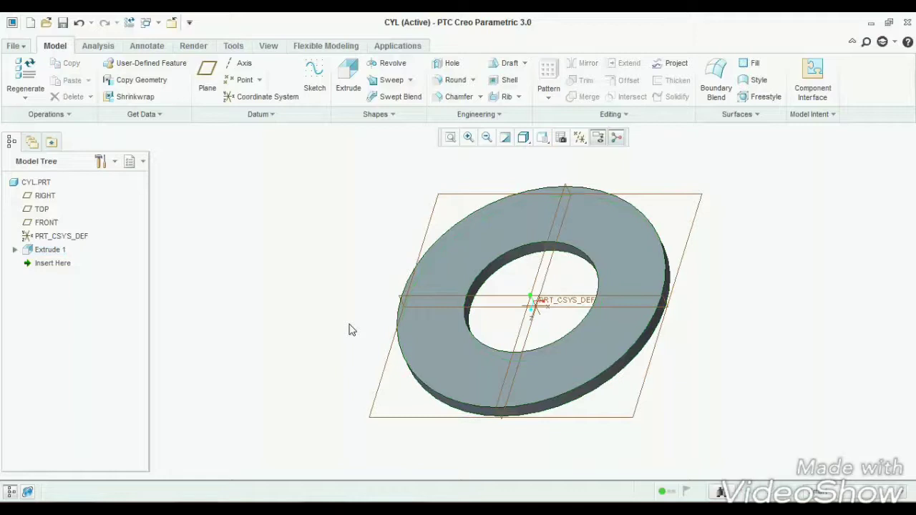
# - Save a copy of the ring as IGES file cyl.igs, then switch to ANSYS Workbench
pyautogui.moveTo(362, 352)
pyautogui.mouseDown(button='middle')
pyautogui.moveTo(419, 368)
pyautogui.moveTo(351, 347)
pyautogui.mouseUp(button='middle')
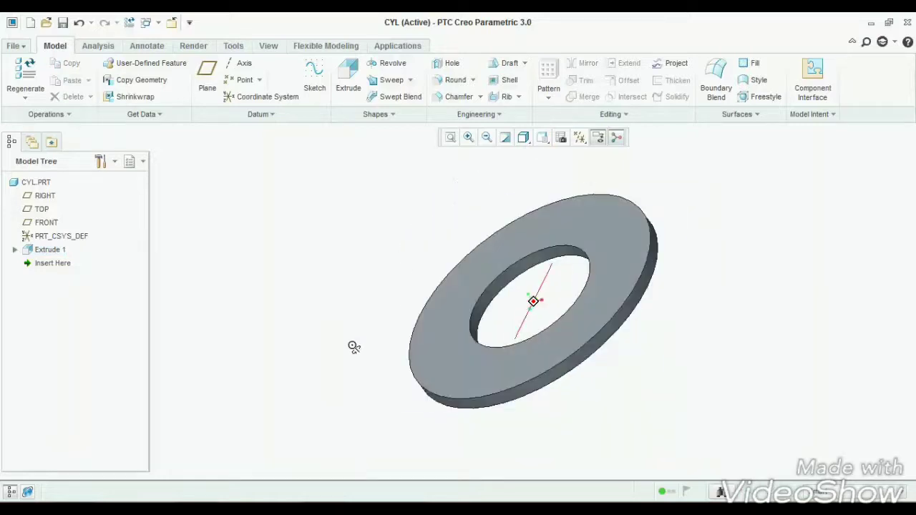
pyautogui.click(16, 45)
pyautogui.moveTo(42, 141)
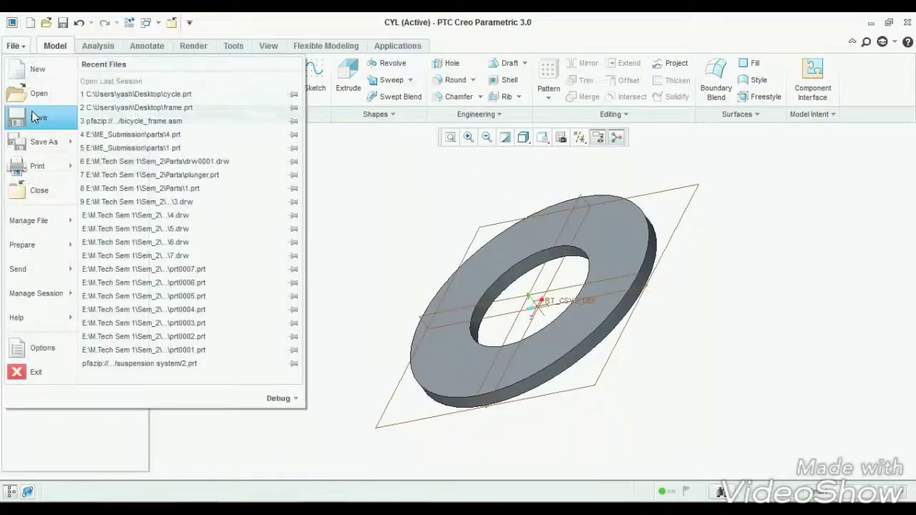
pyautogui.click(134, 85)
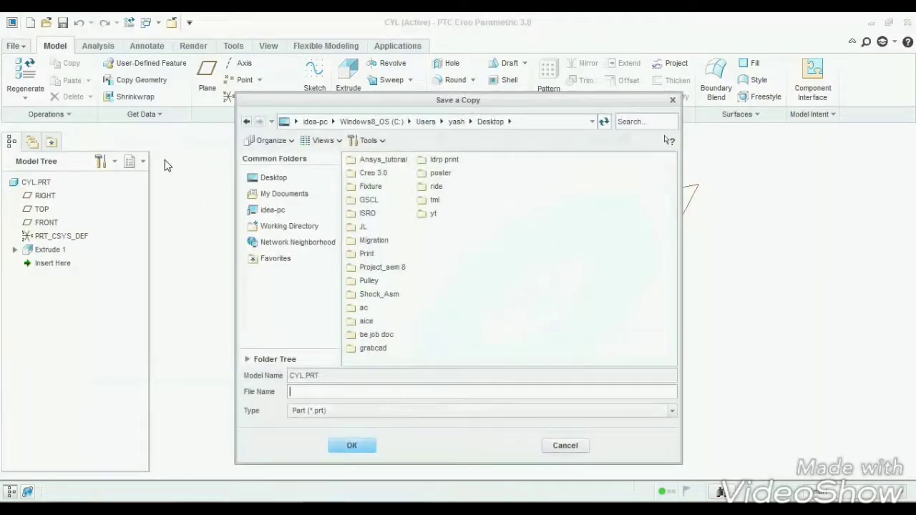
pyautogui.click(316, 413)
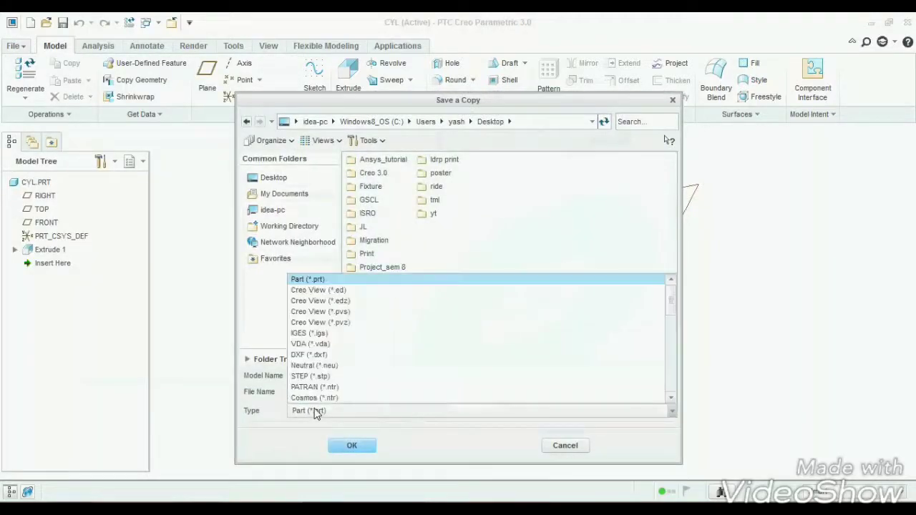
pyautogui.click(318, 334)
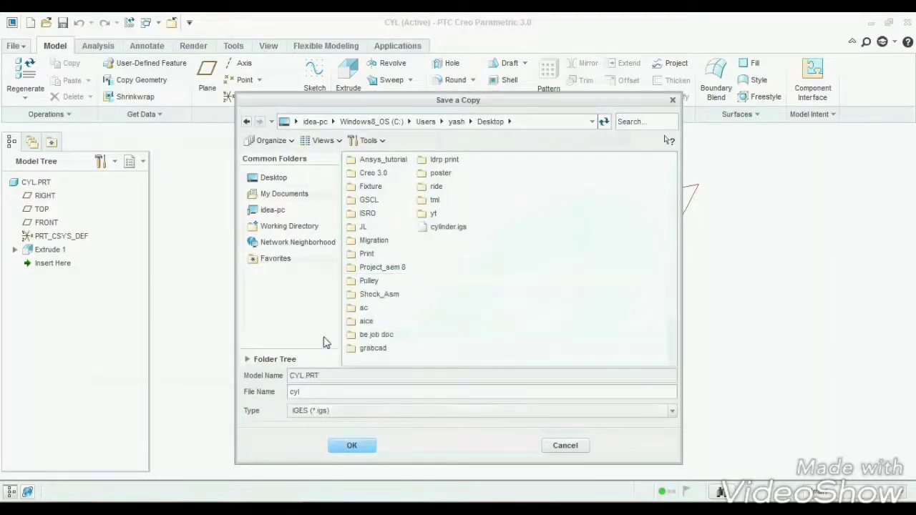
pyautogui.click(357, 445)
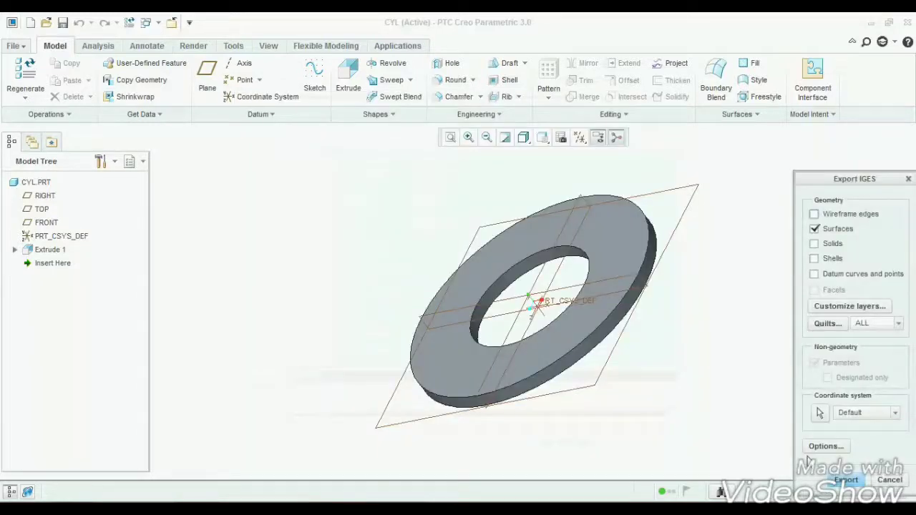
pyautogui.click(845, 480)
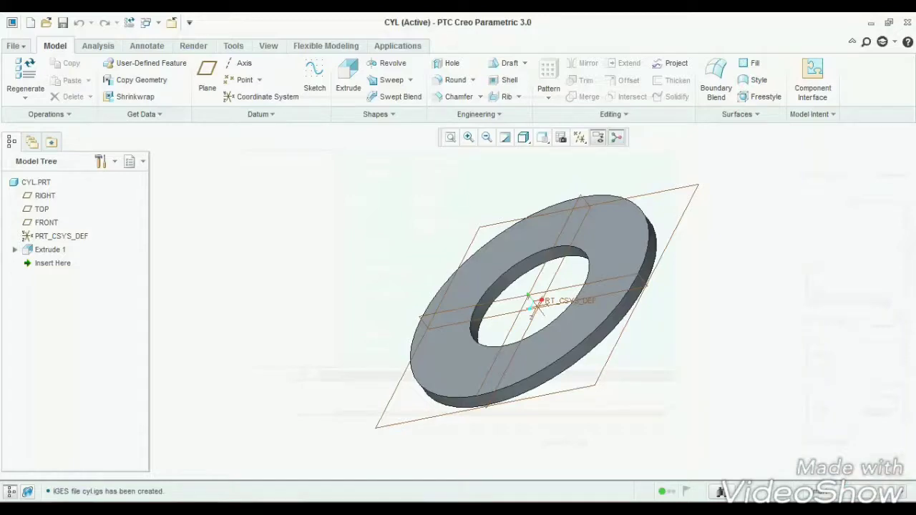
pyautogui.click(334, 451)
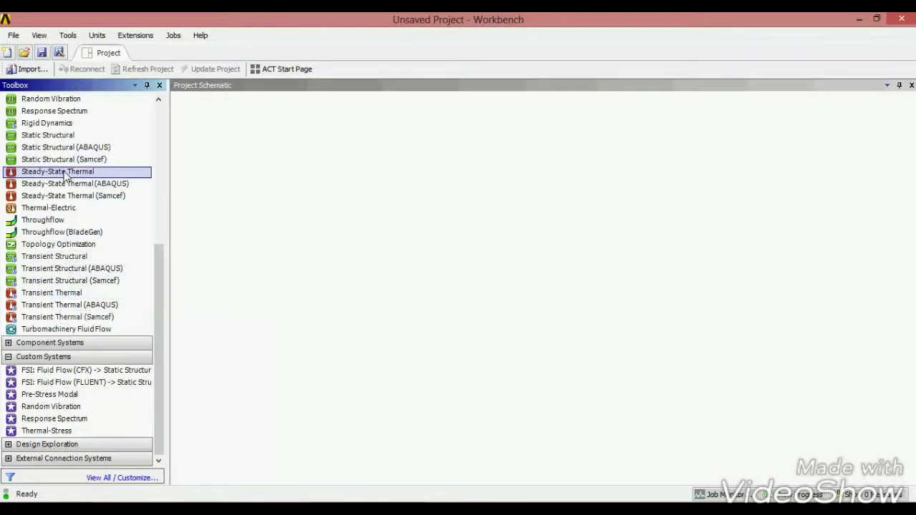
# - Add a Steady-State Thermal analysis system named Cylinder1
pyautogui.moveTo(64, 175)
pyautogui.mouseDown()
pyautogui.moveTo(276, 157)
pyautogui.moveTo(290, 178)
pyautogui.mouseUp()
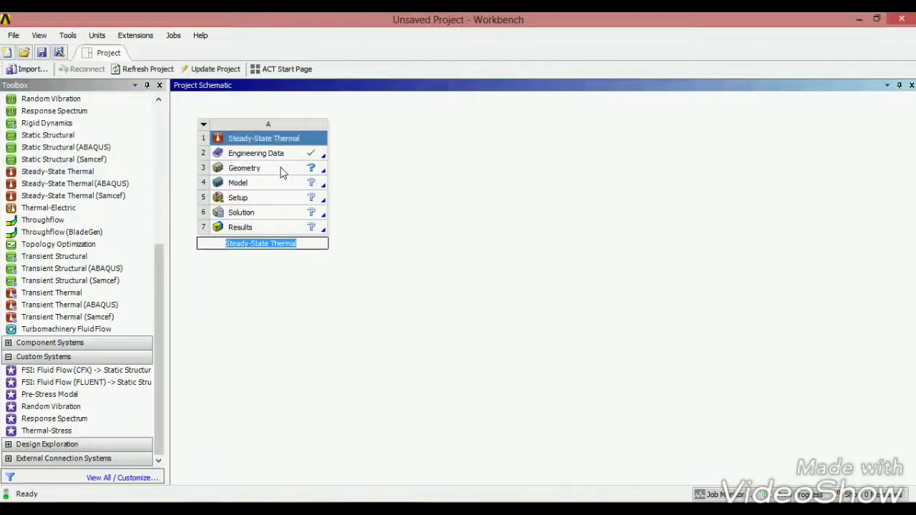
pyautogui.write('Cyl')
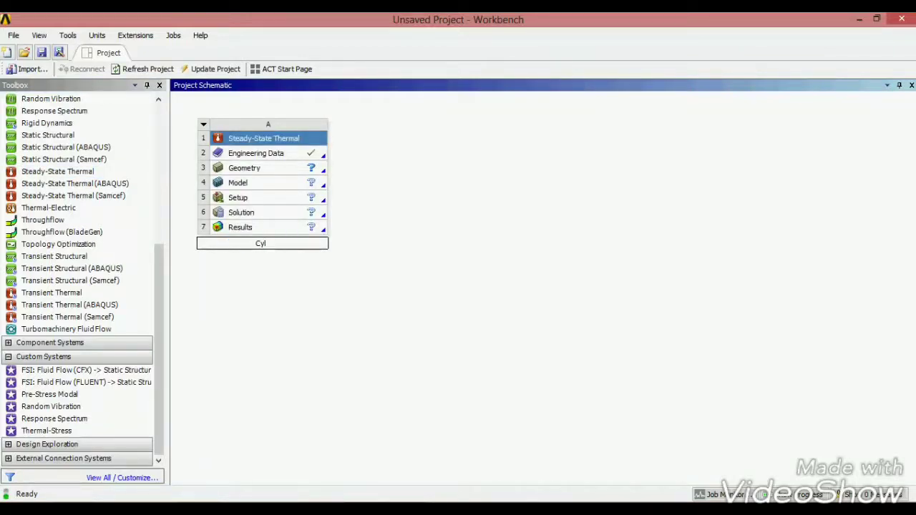
pyautogui.write('inder1')
pyautogui.click(282, 170)
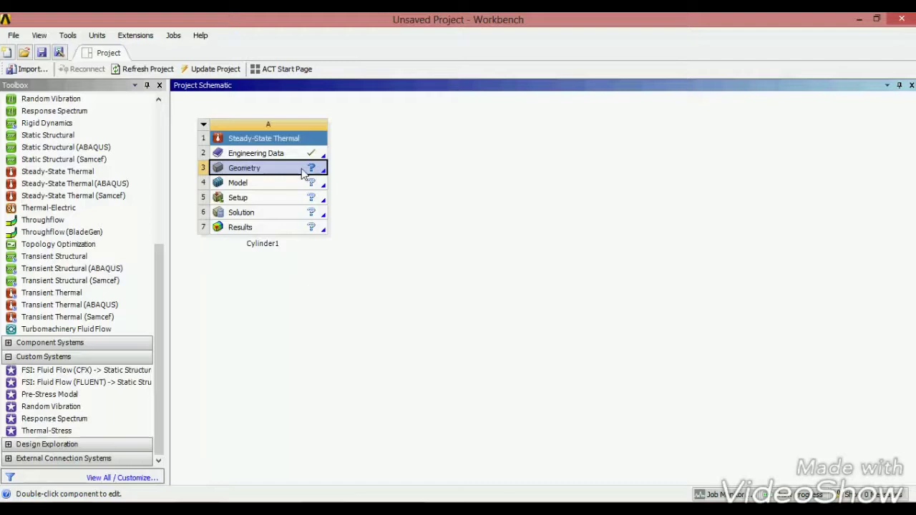
# - Import cyl.igs from the Desktop into the Geometry cell
pyautogui.rightClick(304, 174)
pyautogui.moveTo(379, 207)
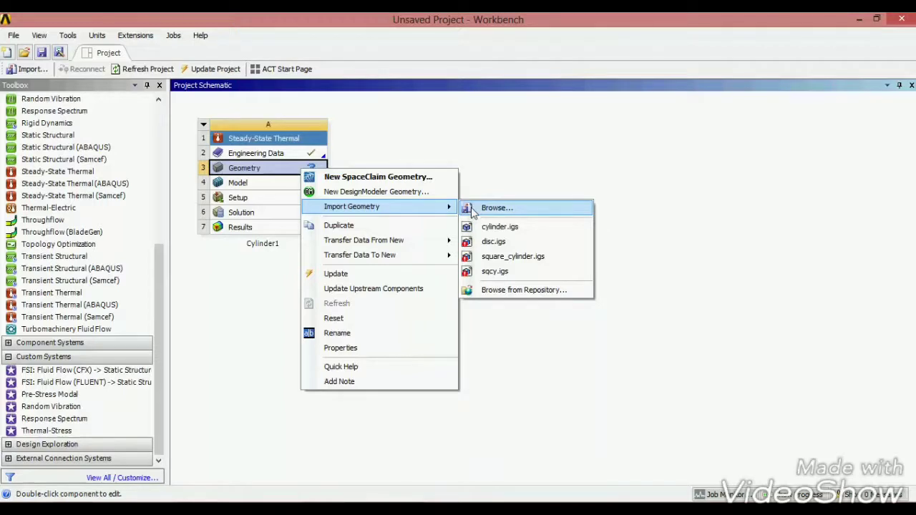
pyautogui.click(472, 209)
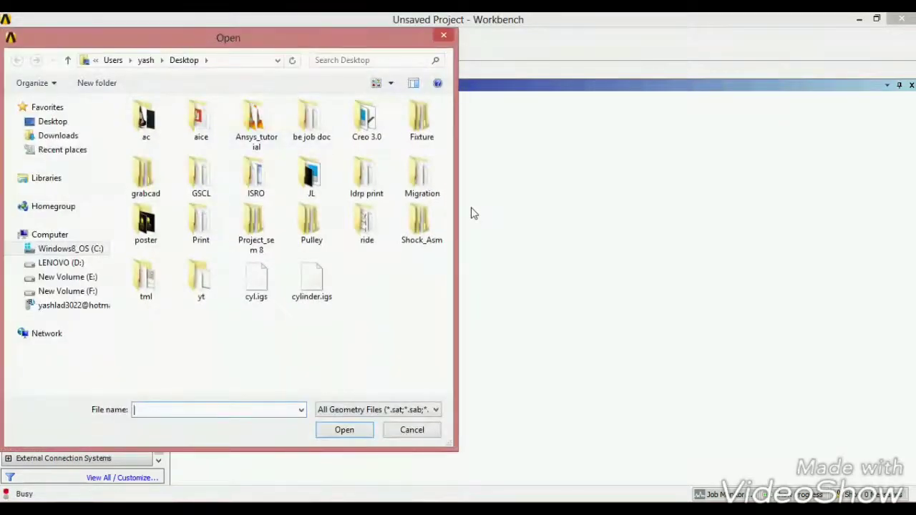
pyautogui.click(258, 283)
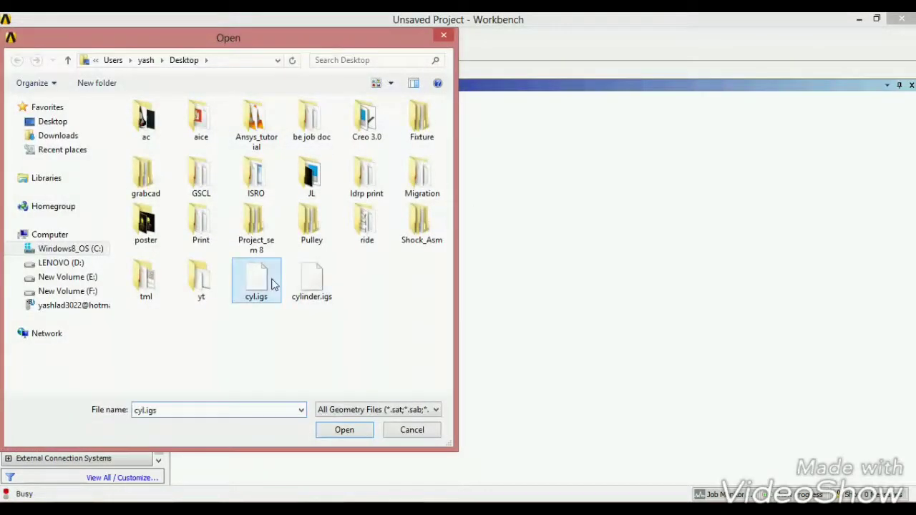
pyautogui.click(335, 433)
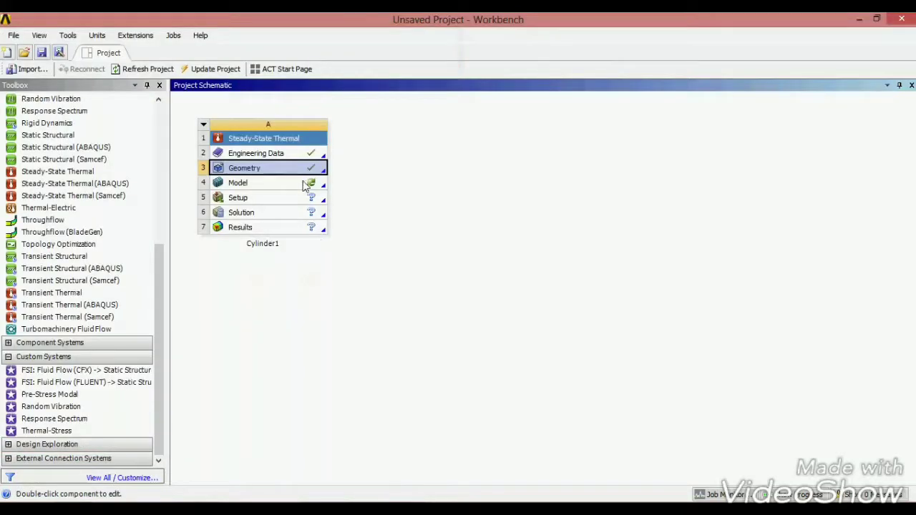
# - Launch ANSYS Mechanical from Cylinder1's Model cell to load the ring geometry
pyautogui.doubleClick(312, 186)
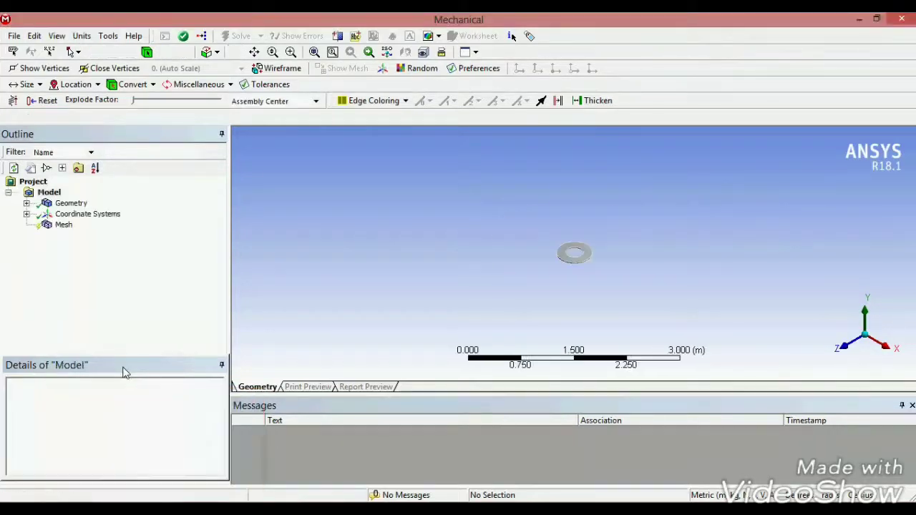
# - Generate an initial mesh on the ring
pyautogui.click(65, 227)
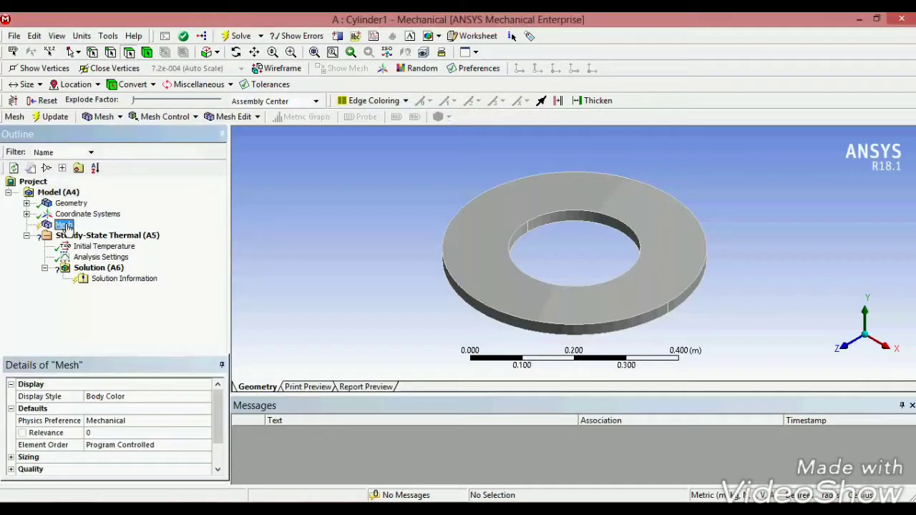
pyautogui.rightClick(64, 226)
pyautogui.click(114, 273)
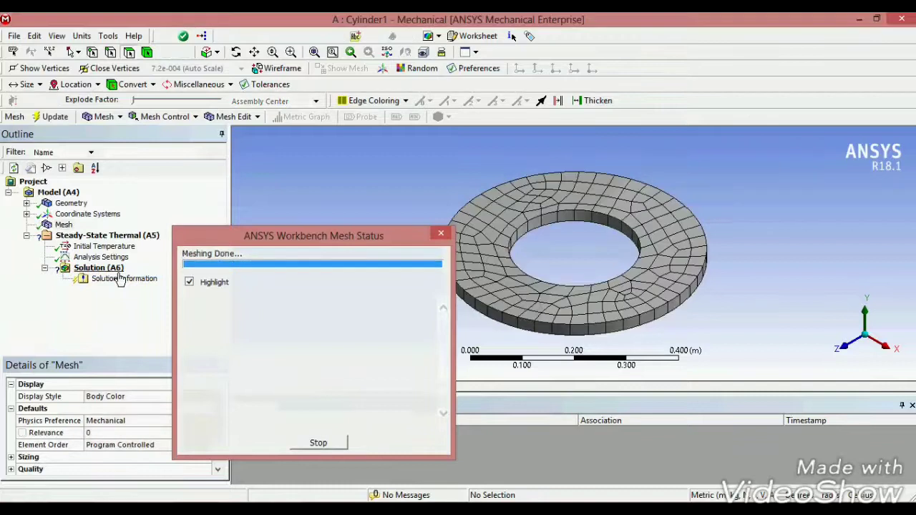
# - Set the mesh Sizing relevance centre to Fine
pyautogui.click(65, 225)
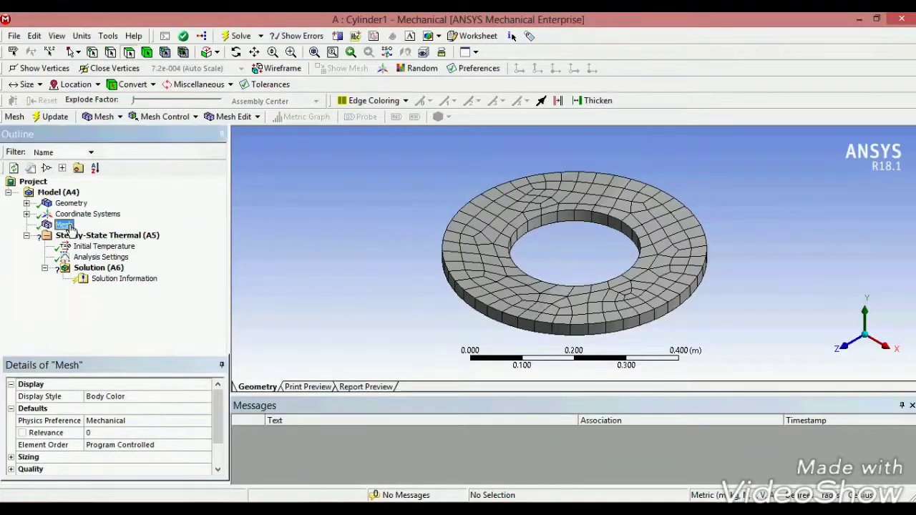
pyautogui.moveTo(196, 364); pyautogui.dragTo(195, 331)
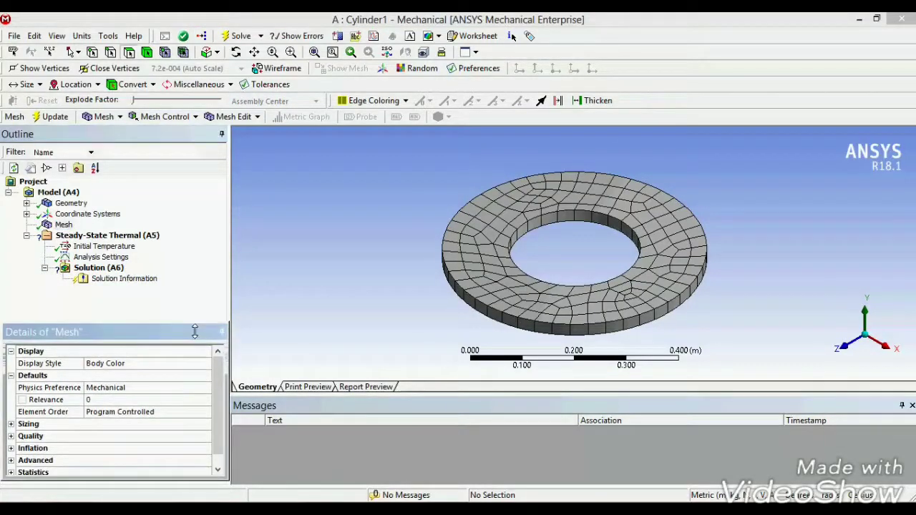
pyautogui.scroll(-1, 219, 415)
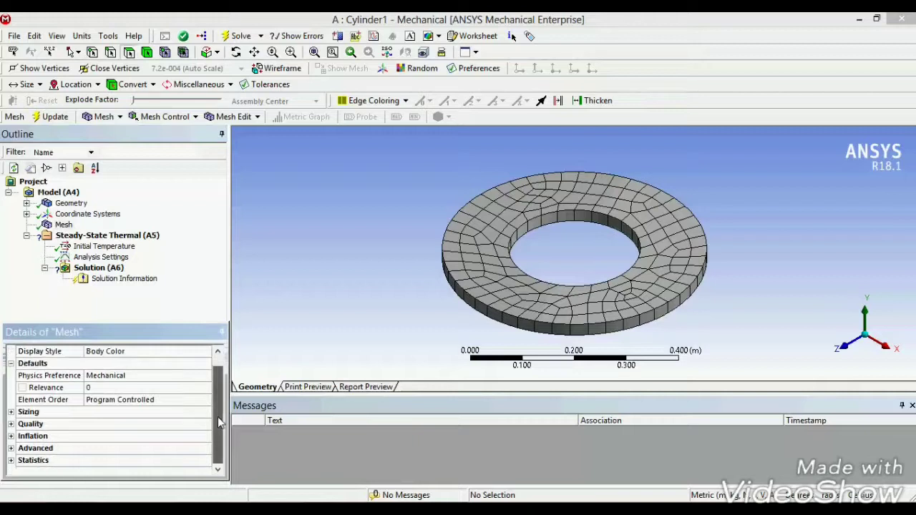
pyautogui.click(101, 415)
pyautogui.click(11, 413)
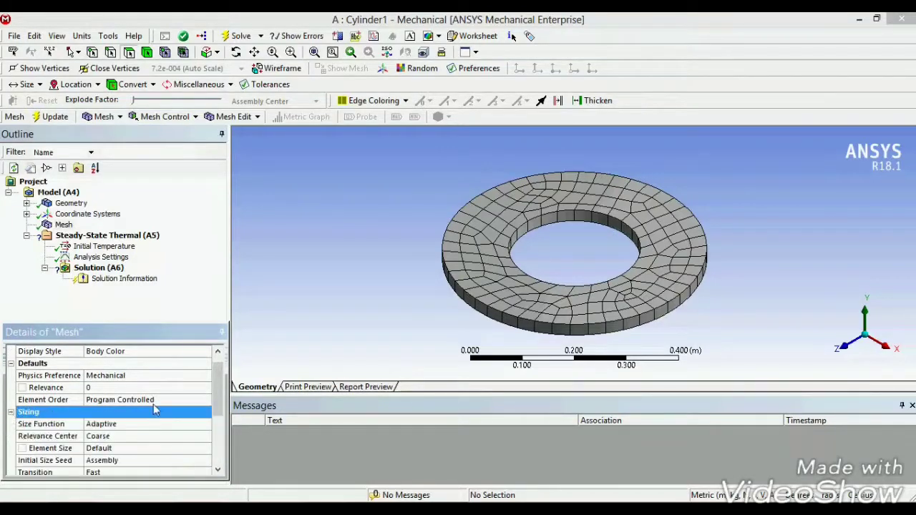
pyautogui.click(181, 437)
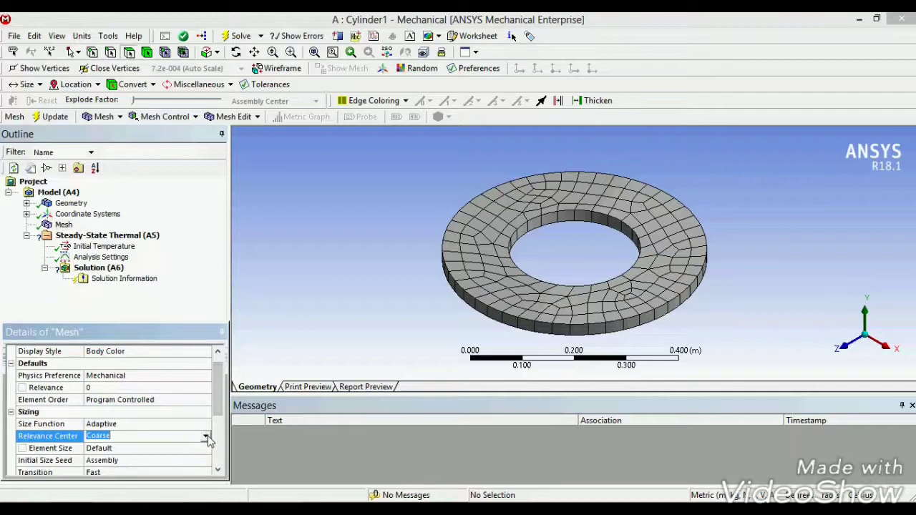
pyautogui.click(206, 437)
pyautogui.click(188, 464)
# - Set the mesh Quality smoothing to High
pyautogui.scroll(-1, 219, 415)
pyautogui.moveTo(219, 416); pyautogui.dragTo(222, 442)
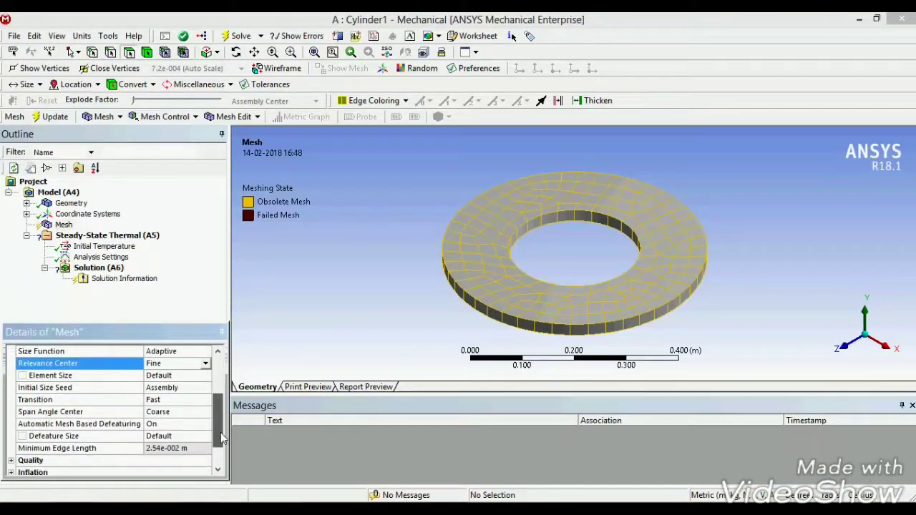
pyautogui.scroll(-1, 222, 442)
pyautogui.scroll(-1, 220, 430)
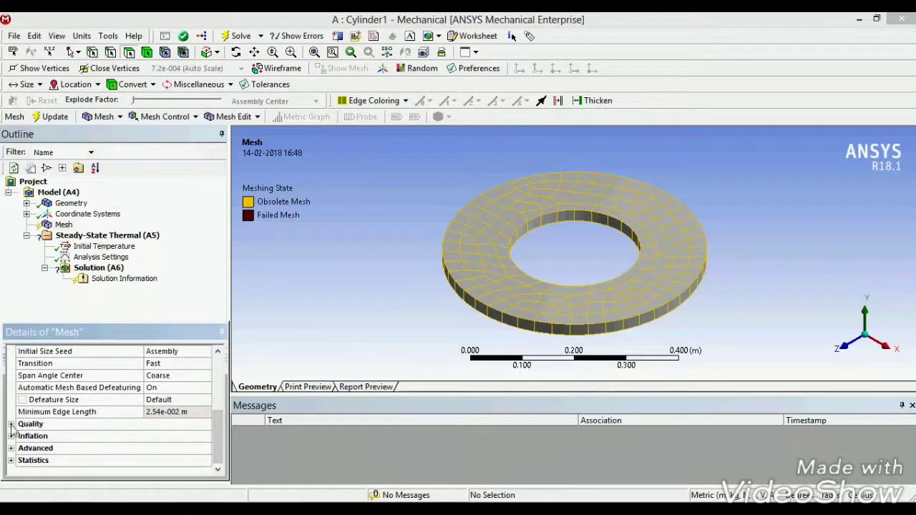
pyautogui.click(11, 425)
pyautogui.moveTo(218, 423); pyautogui.dragTo(214, 438)
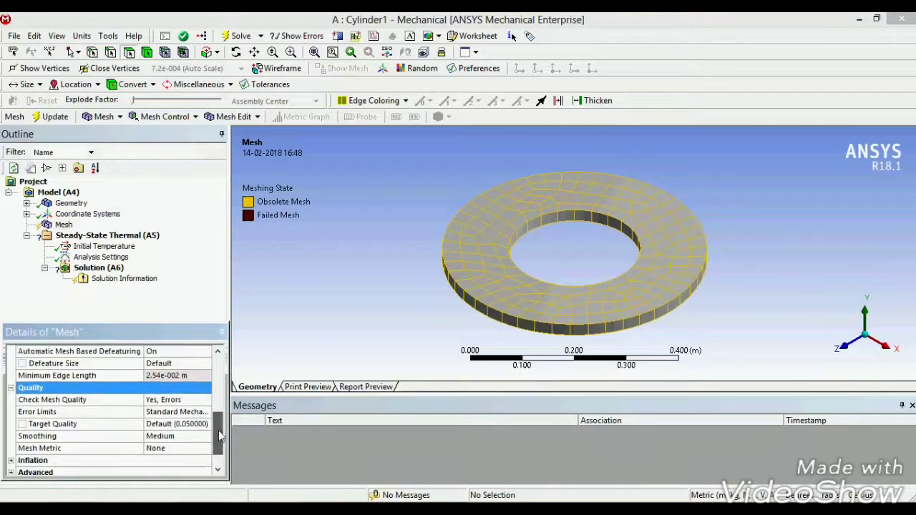
pyautogui.click(196, 425)
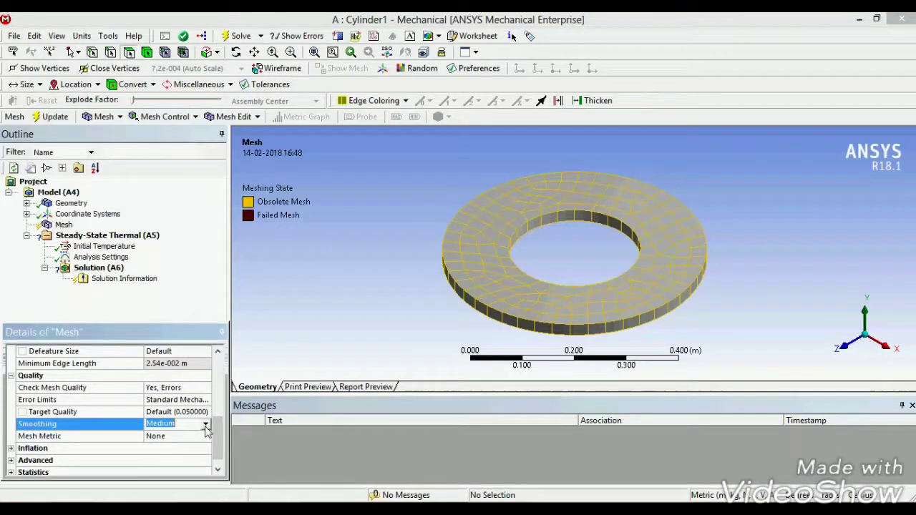
pyautogui.click(205, 425)
pyautogui.click(196, 452)
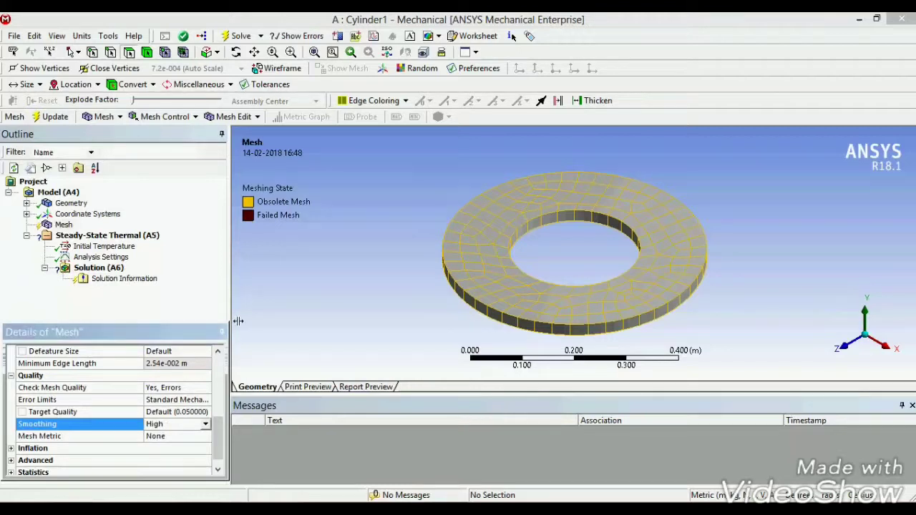
# - Update the mesh with the Fine and High settings and inspect the result
pyautogui.click(150, 195)
pyautogui.click(60, 116)
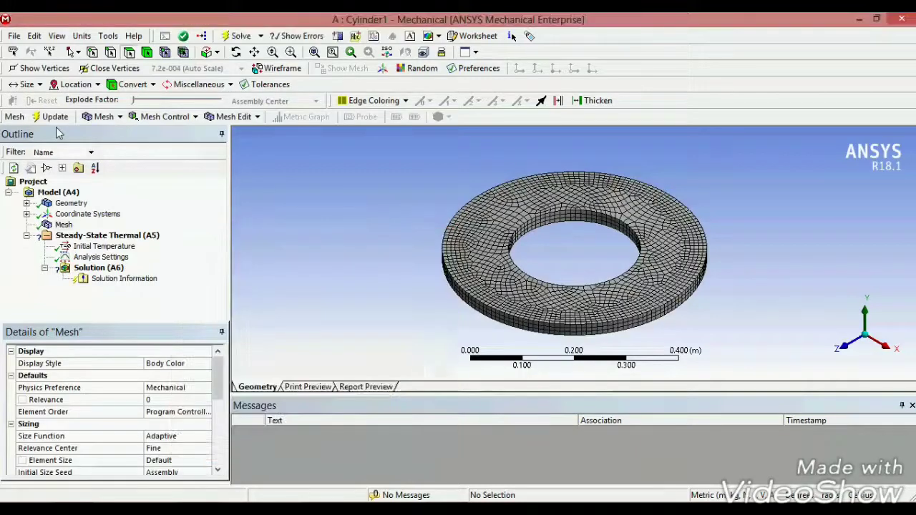
pyautogui.moveTo(542, 266)
pyautogui.mouseDown(button='middle')
pyautogui.moveTo(507, 280)
pyautogui.moveTo(482, 265)
pyautogui.mouseUp(button='middle')
pyautogui.scroll(1, 481, 265)
# - Add a Temperature load on both inner bore faces with magnitude 500 °C
pyautogui.click(84, 236)
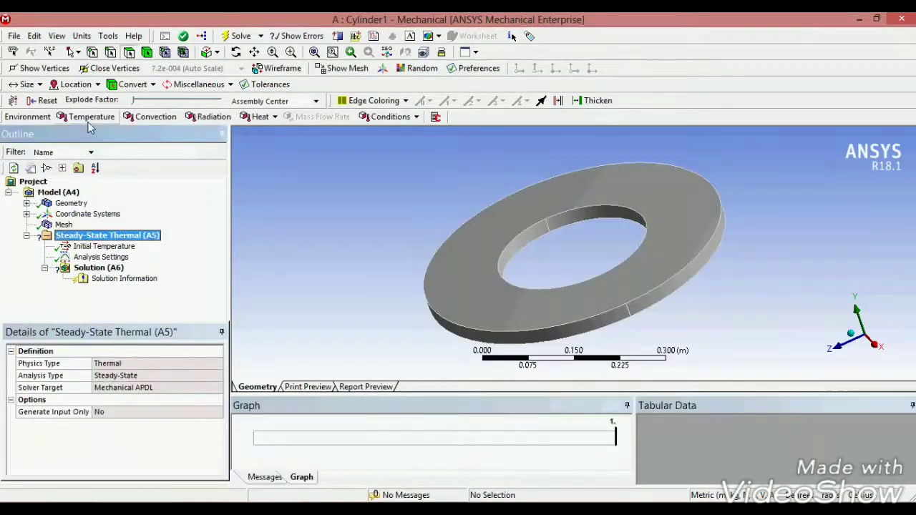
pyautogui.click(90, 118)
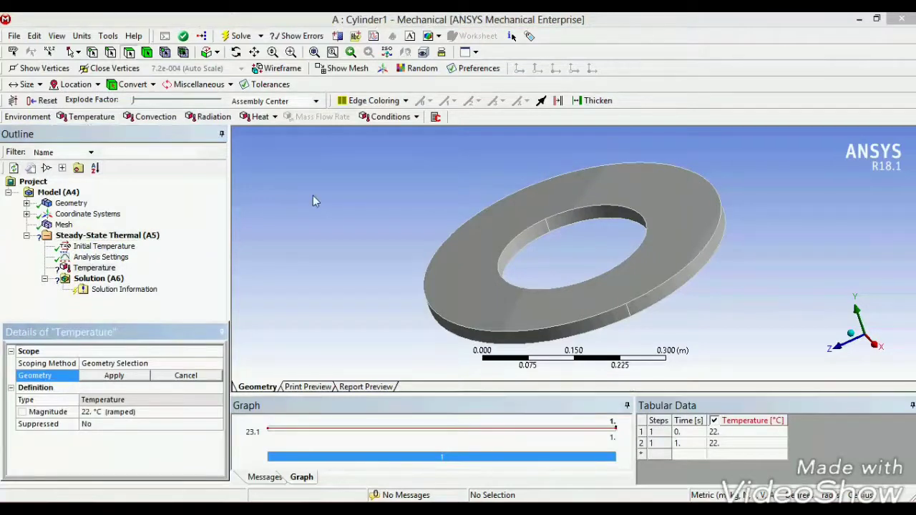
pyautogui.click(529, 244)
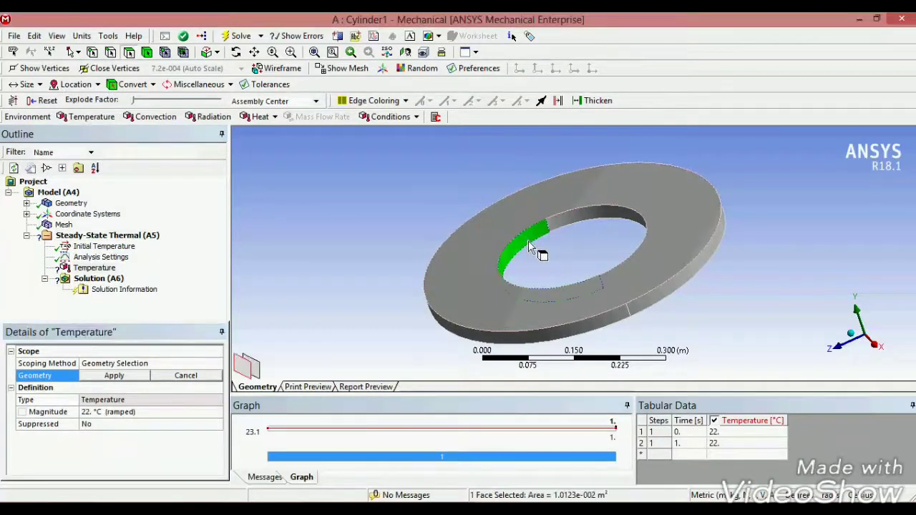
pyautogui.keyDown('ctrl'); pyautogui.click(617, 217); pyautogui.keyUp('ctrl')
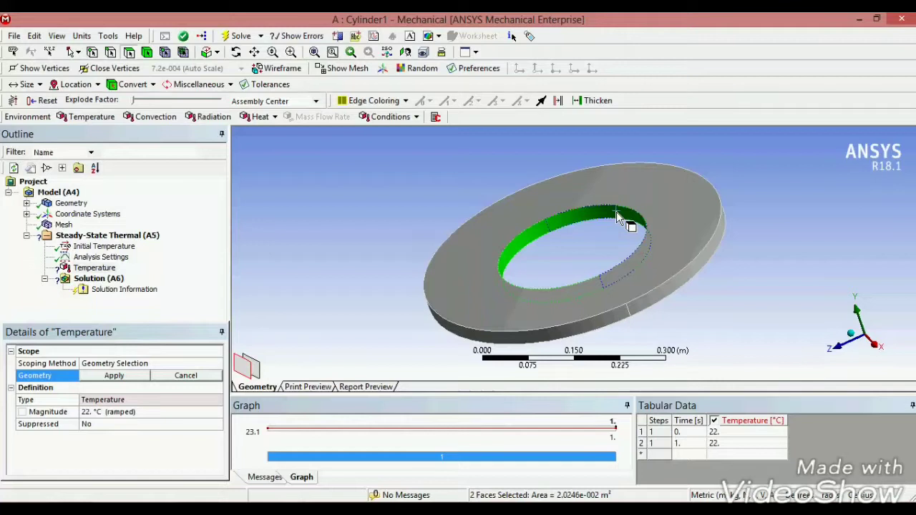
pyautogui.click(107, 375)
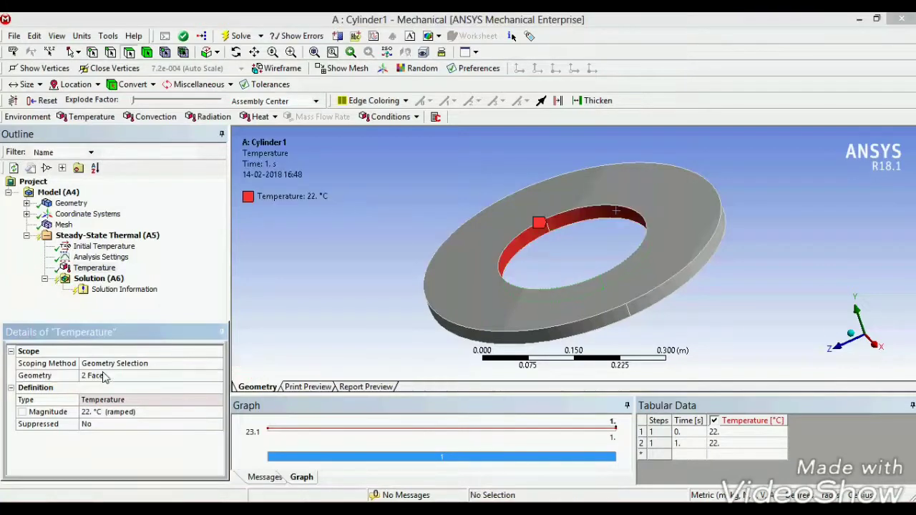
pyautogui.click(107, 413)
pyautogui.write('500')
pyautogui.press('Return')
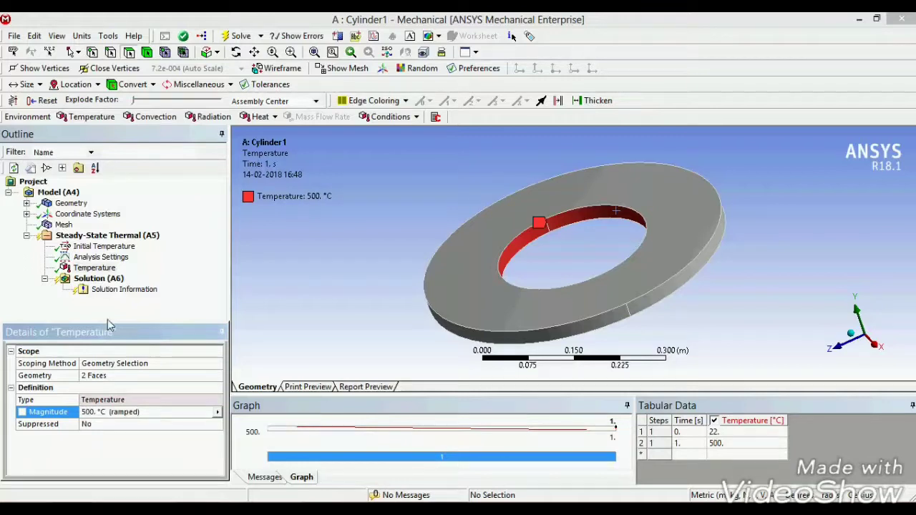
# - Add Temperature 2 holding the ring's two outer side faces at 100 °C
pyautogui.click(80, 120)
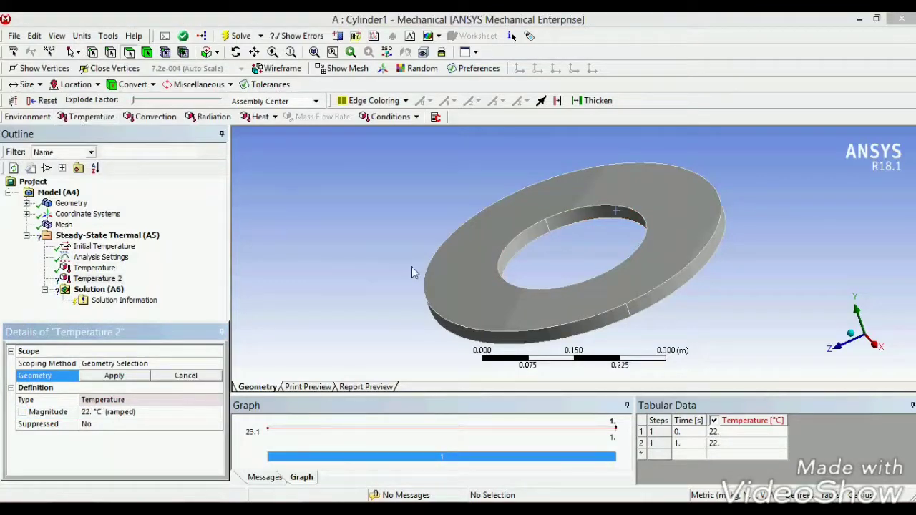
pyautogui.click(597, 325)
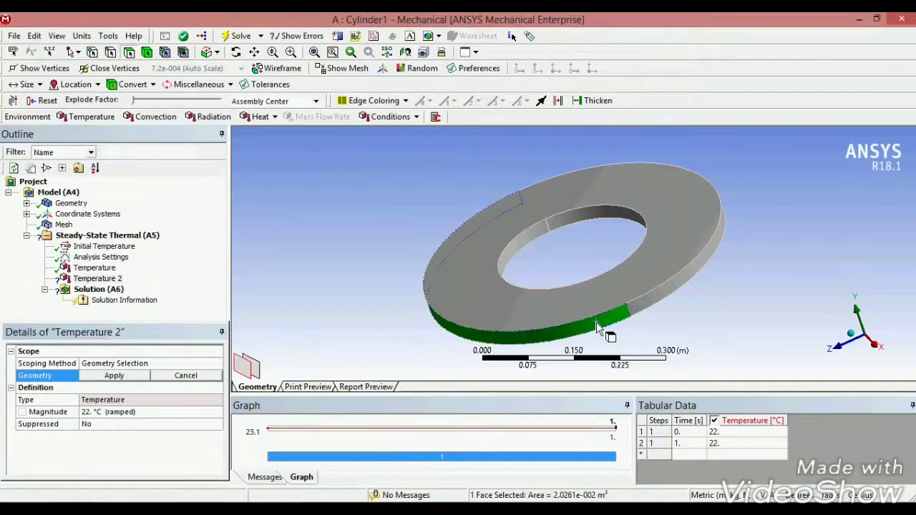
pyautogui.keyDown('ctrl'); pyautogui.click(658, 310); pyautogui.keyUp('ctrl')
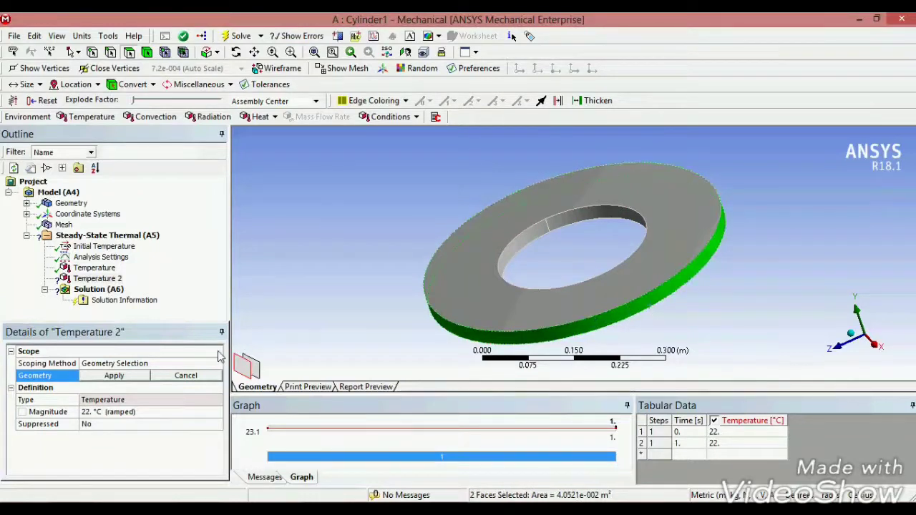
pyautogui.click(114, 375)
pyautogui.click(127, 413)
pyautogui.write('100')
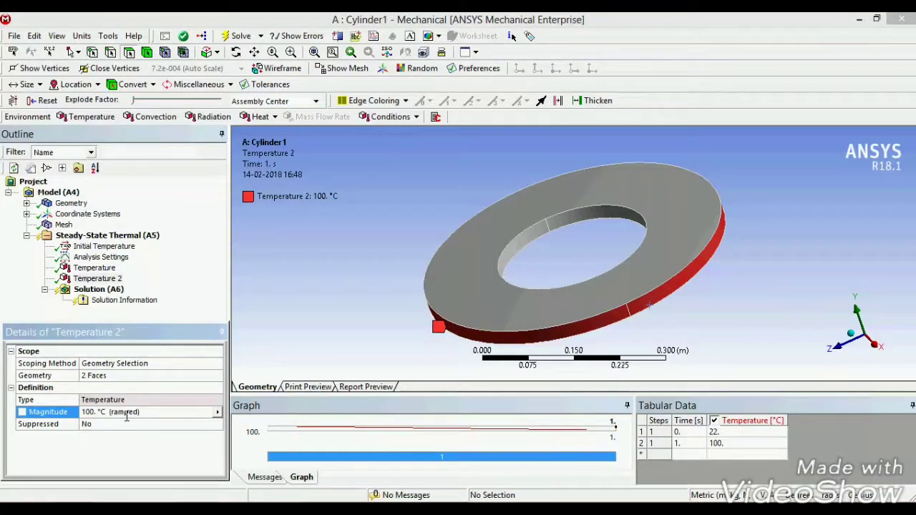
pyautogui.click(100, 289)
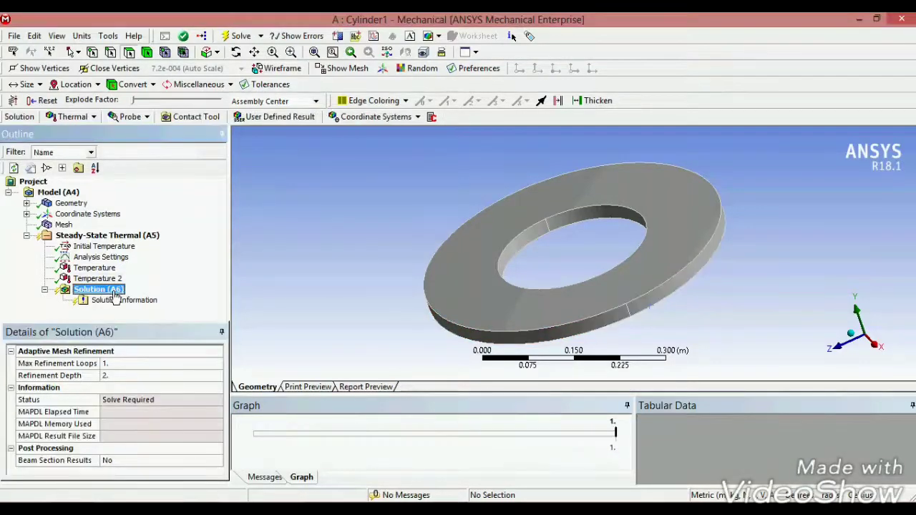
# - Insert Total Heat Flux and Directional Heat Flux results under Solution (A6) and solve
pyautogui.click(87, 116)
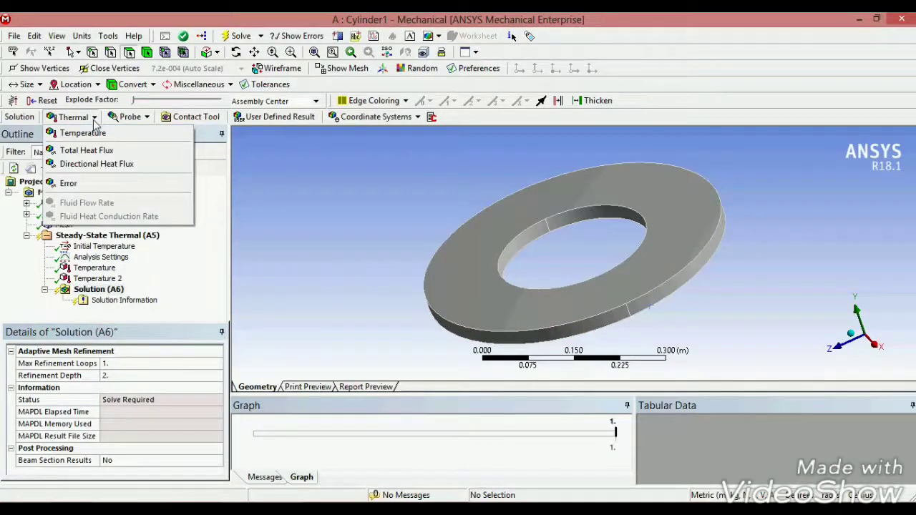
pyautogui.click(98, 154)
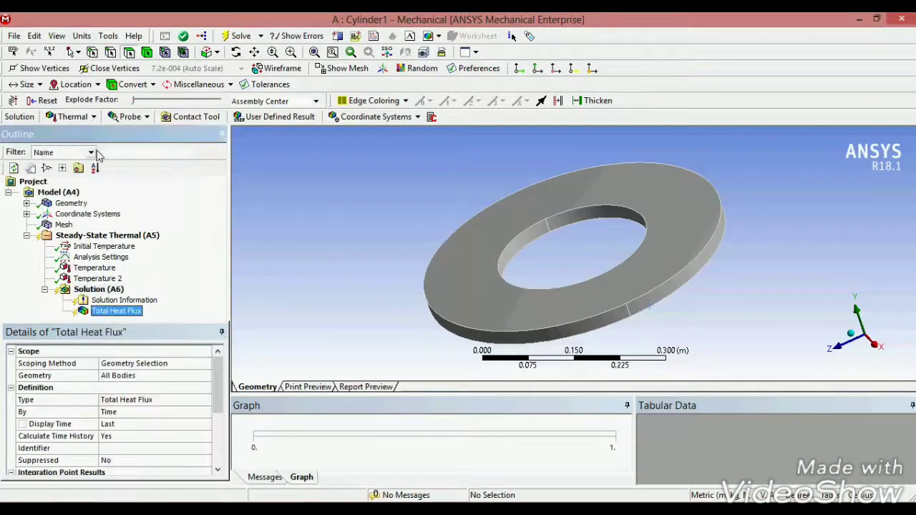
pyautogui.click(89, 116)
pyautogui.click(96, 164)
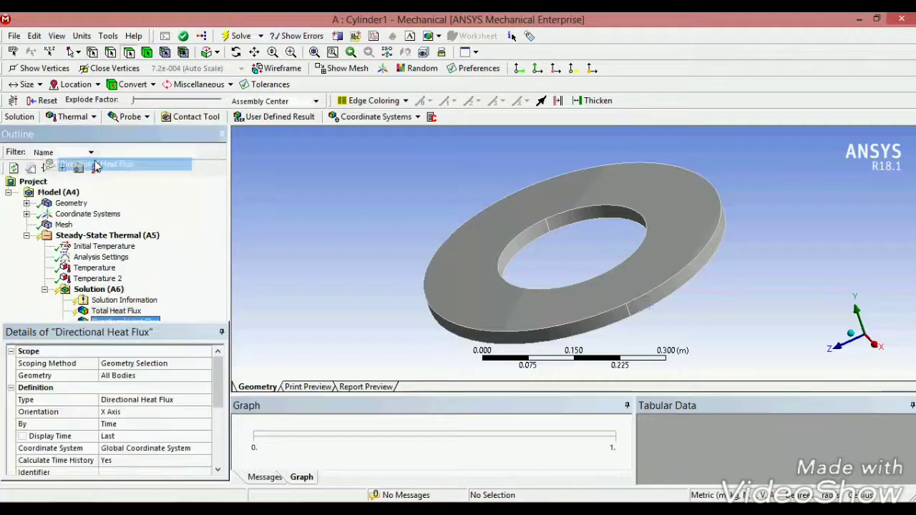
pyautogui.click(95, 118)
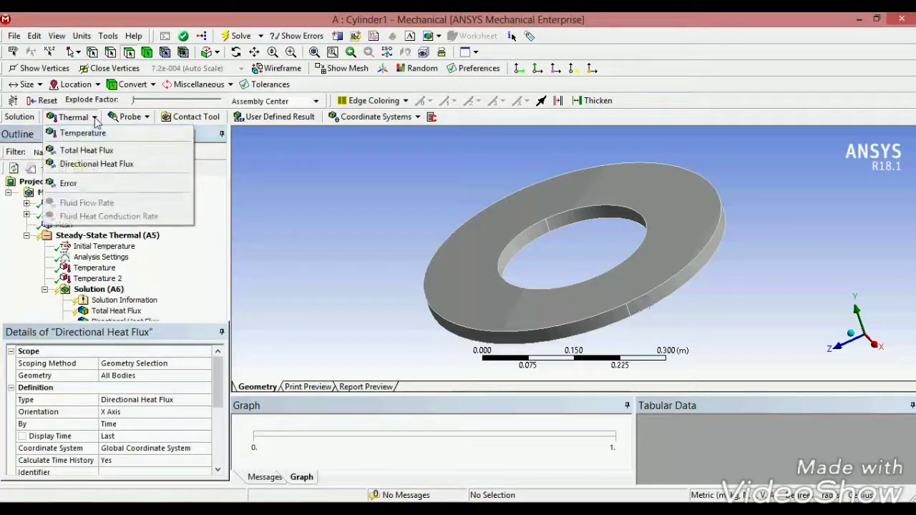
pyautogui.click(190, 256)
pyautogui.click(120, 289)
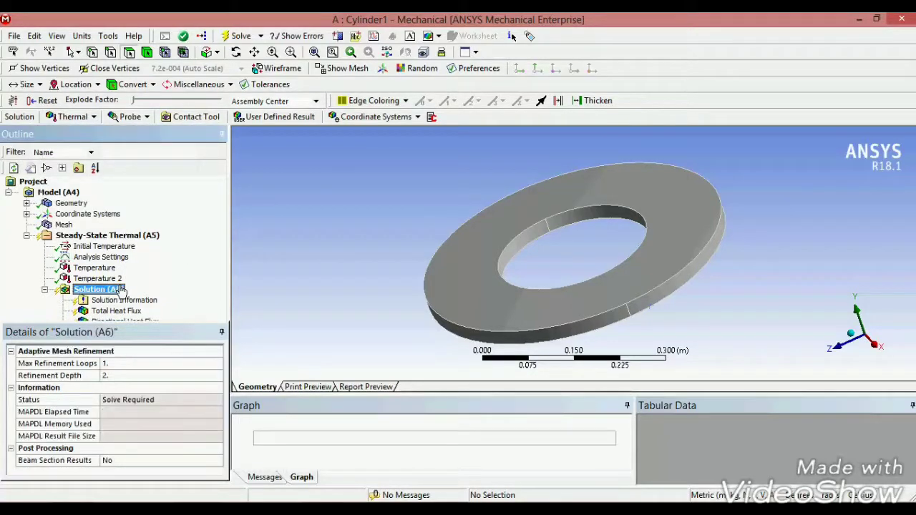
pyautogui.click(242, 36)
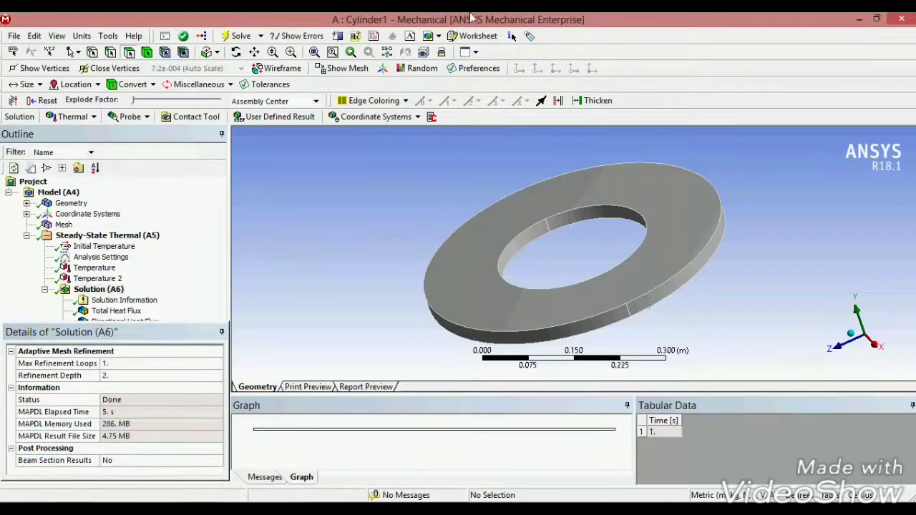
# - Display the Total Heat Flux contour and tilt the ring to a more top-down view
pyautogui.click(143, 301)
pyautogui.click(136, 312)
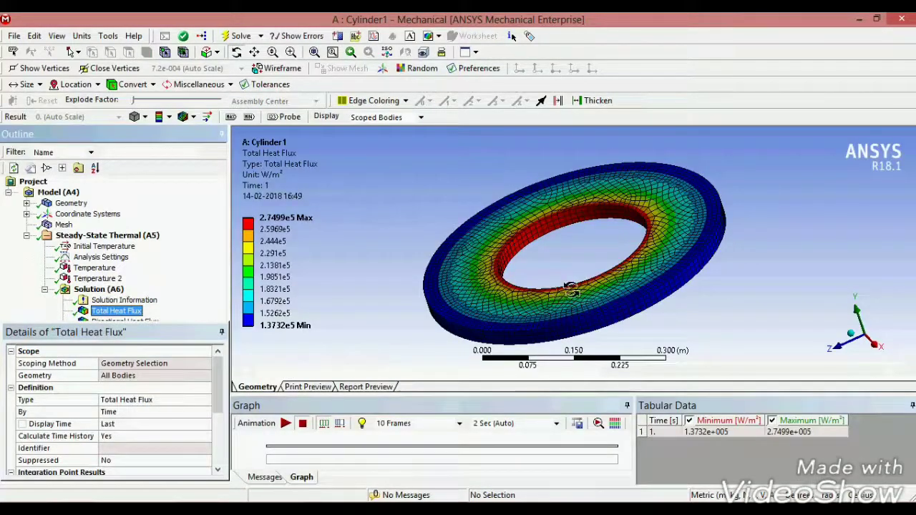
pyautogui.moveTo(557, 290)
pyautogui.mouseDown()
pyautogui.moveTo(598, 294)
pyautogui.moveTo(598, 306)
pyautogui.moveTo(593, 299)
pyautogui.mouseUp()
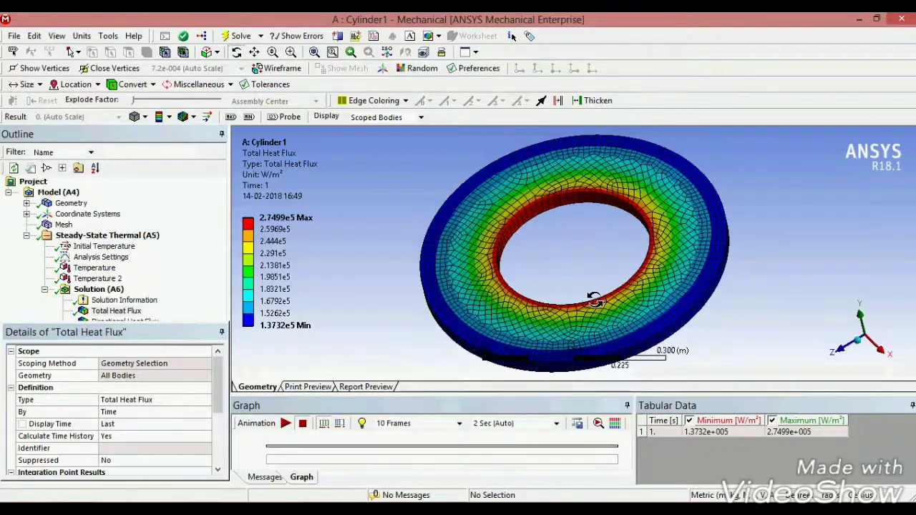
# - Animate the total heat flux result, changing the duration from 10 Sec to 4 Sec
pyautogui.click(285, 423)
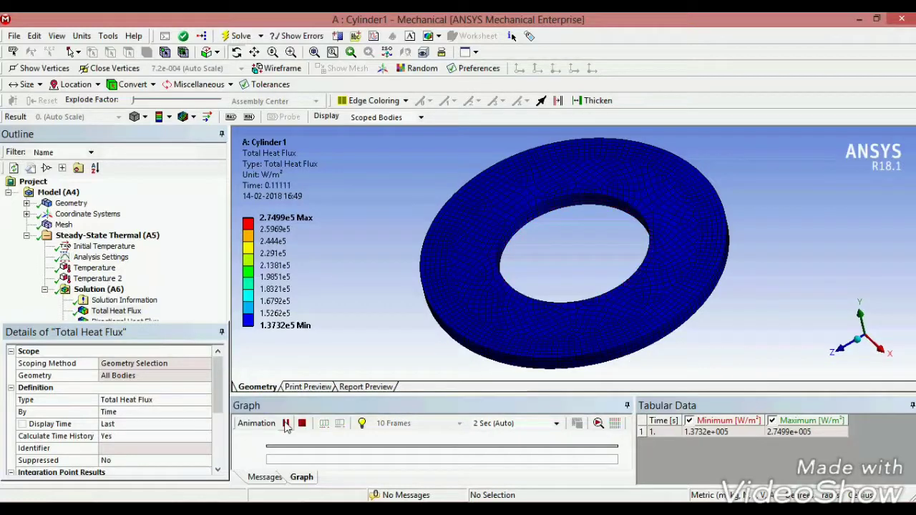
pyautogui.click(557, 423)
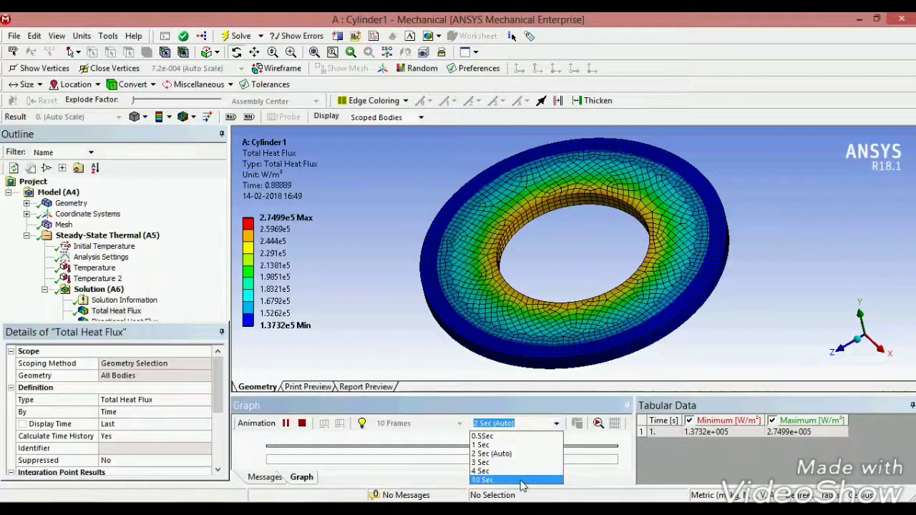
pyautogui.click(493, 480)
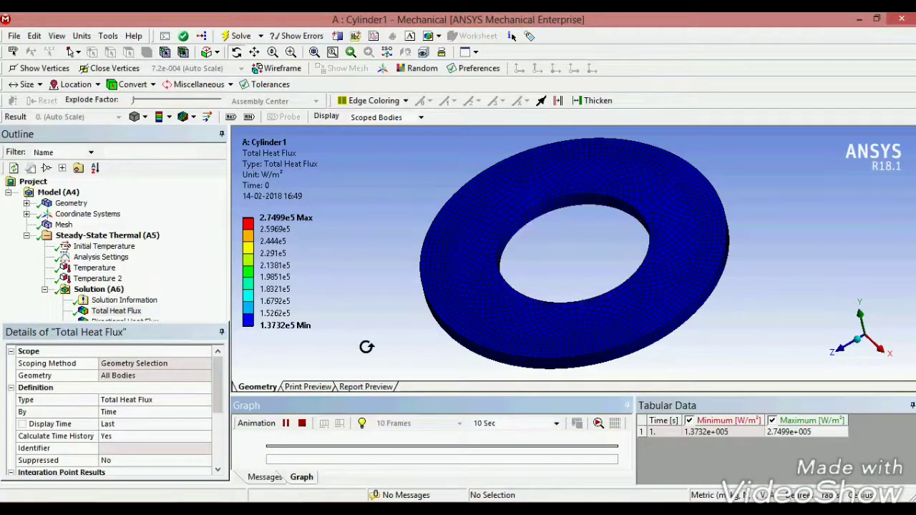
pyautogui.click(556, 423)
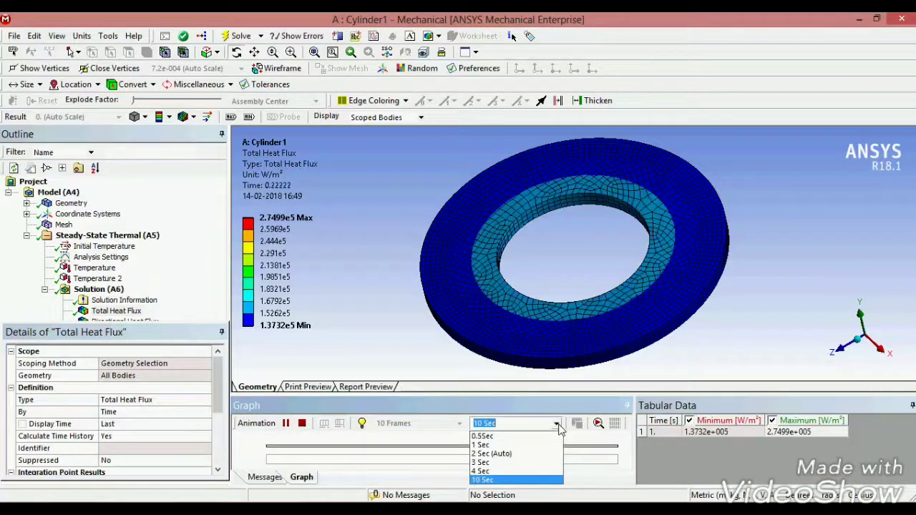
pyautogui.click(523, 472)
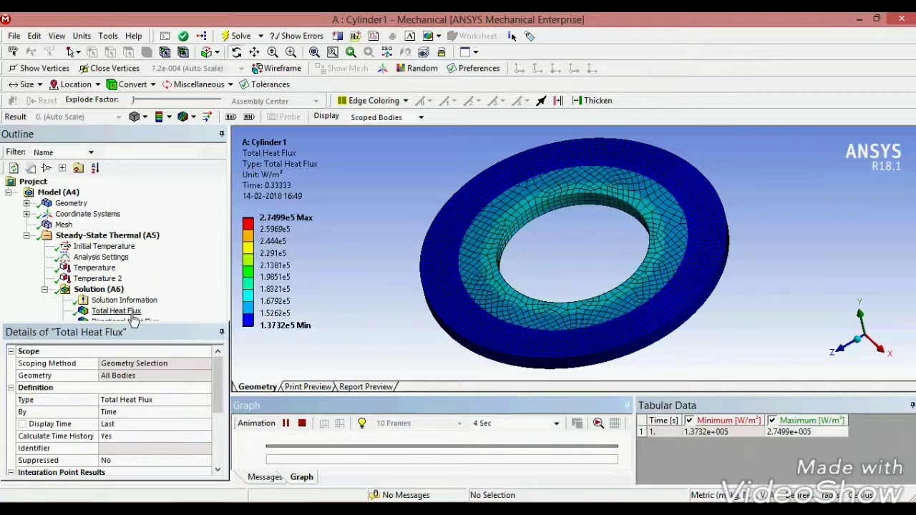
pyautogui.moveTo(132, 333); pyautogui.dragTo(131, 386)
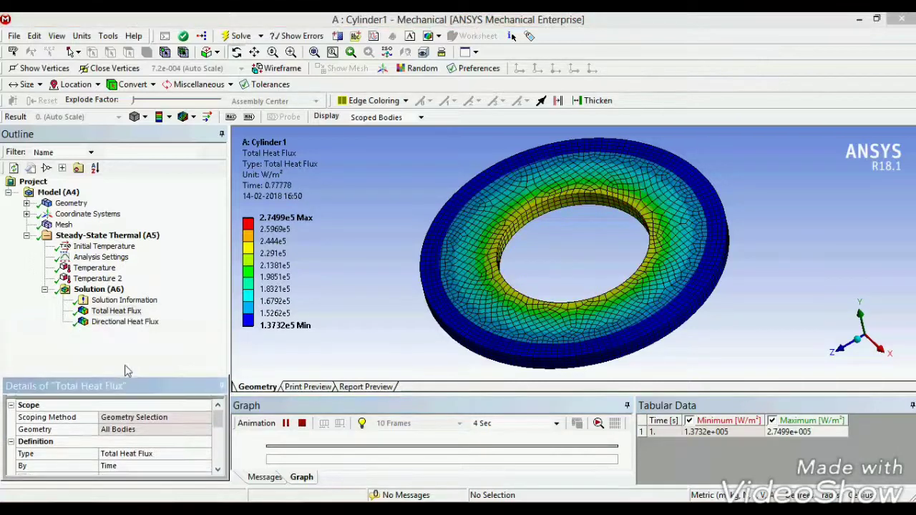
# - Show the X-axis Directional Heat Flux contour and play its animation
pyautogui.click(134, 324)
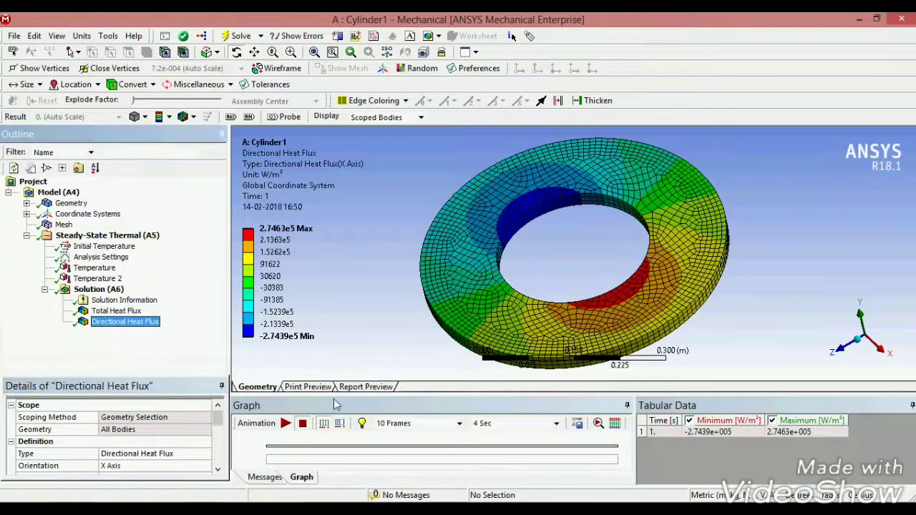
pyautogui.click(284, 425)
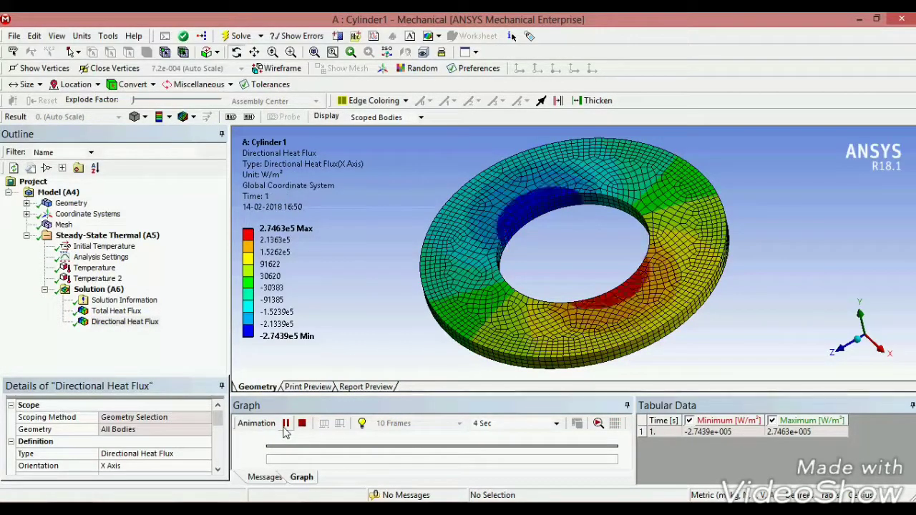
pyautogui.click(170, 117)
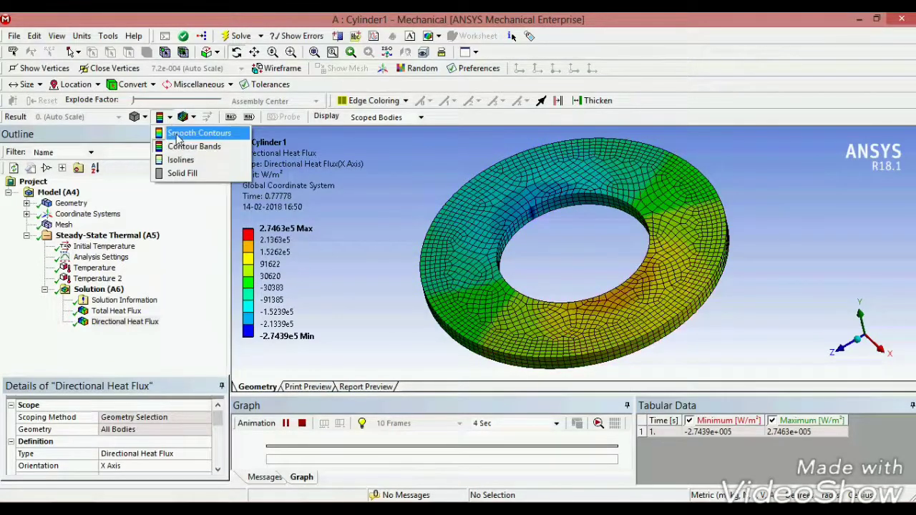
pyautogui.click(178, 134)
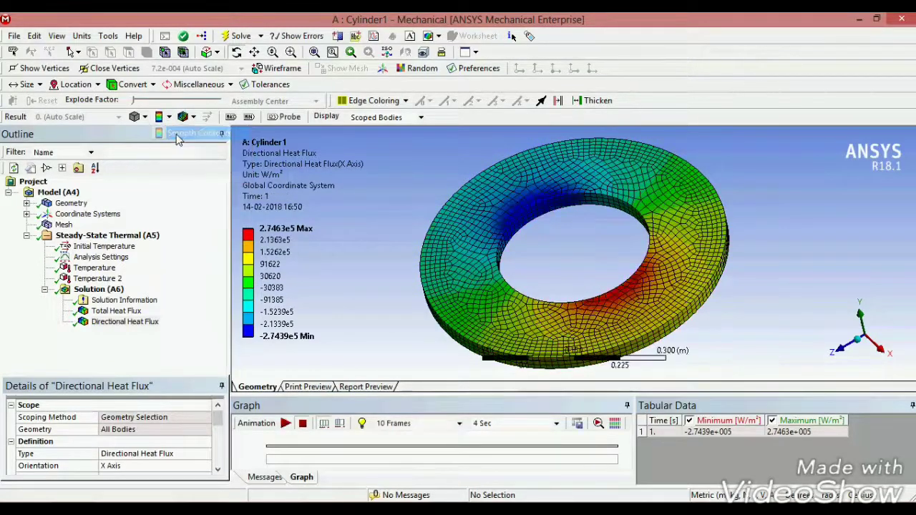
pyautogui.click(286, 425)
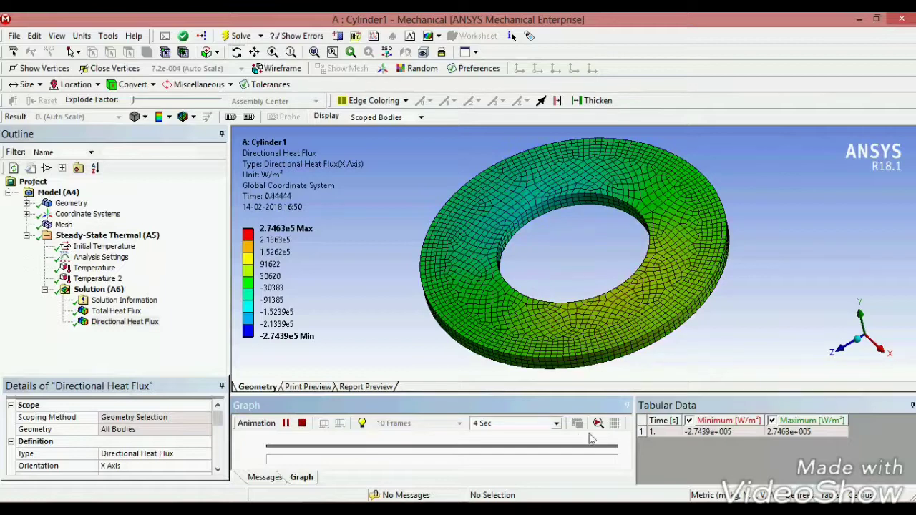
# - Set the animation length to 2 Sec (Auto) and display the result as contour bands
pyautogui.click(557, 424)
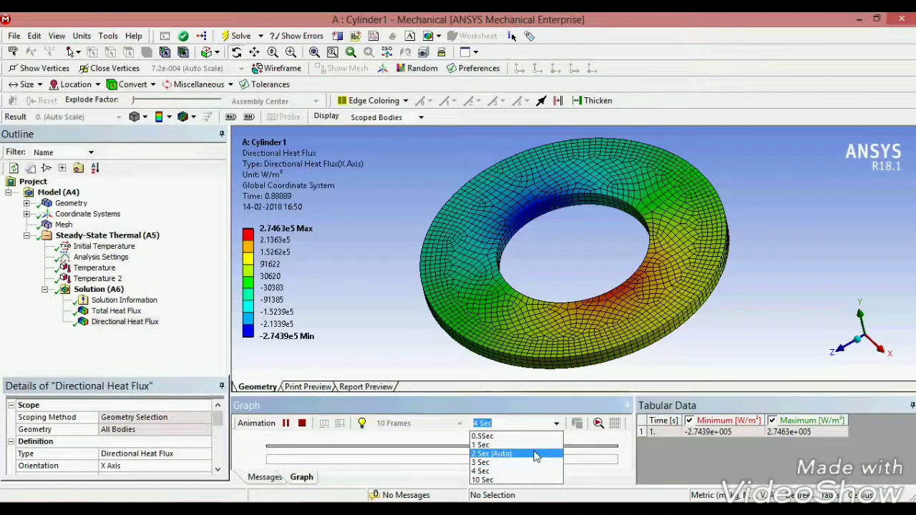
pyautogui.click(537, 454)
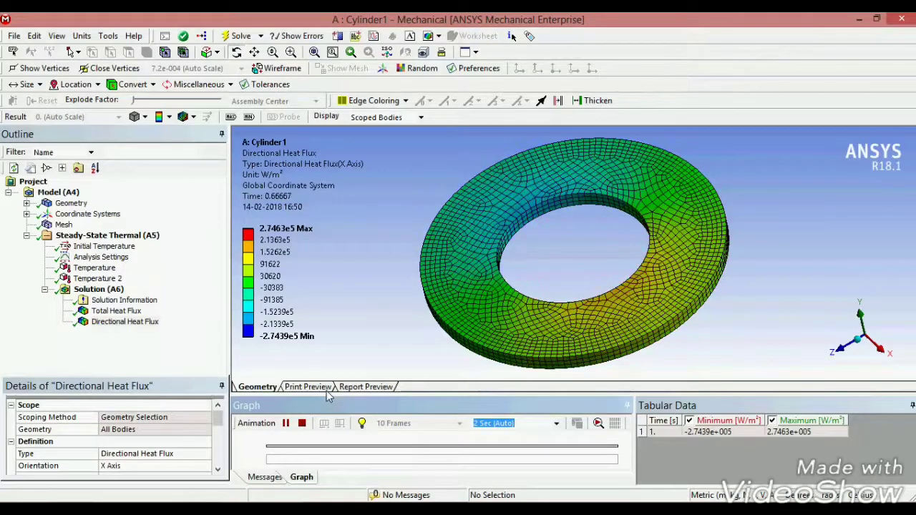
pyautogui.click(170, 117)
pyautogui.click(180, 147)
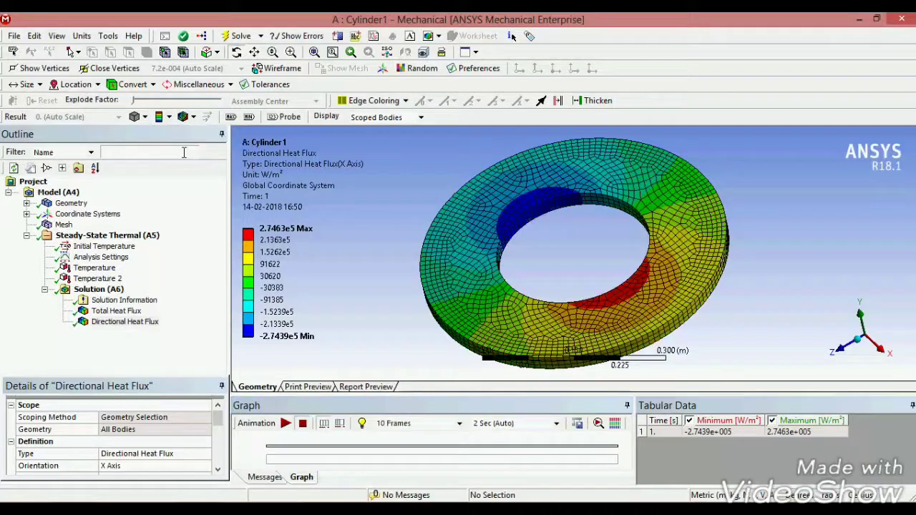
# - Return to the Total Heat Flux contour (1.3732e5–2.7499e5 W/m²) and animate it
pyautogui.click(143, 312)
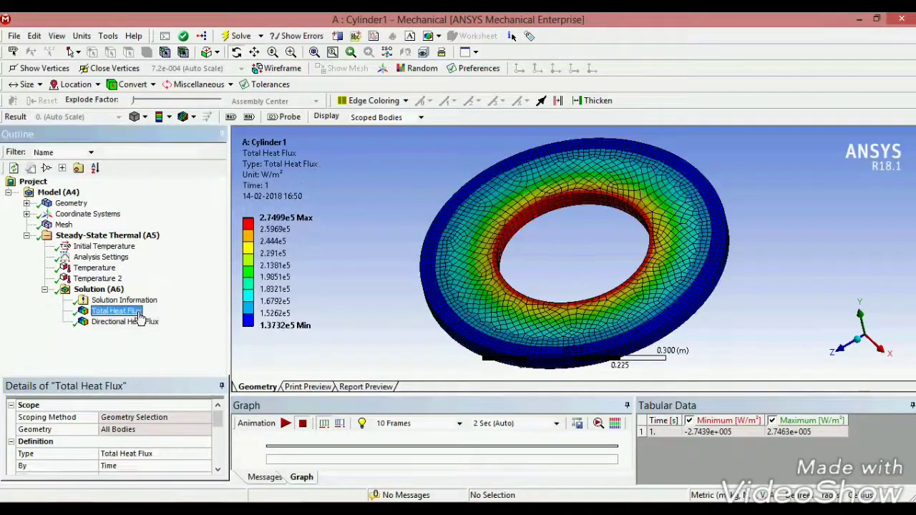
pyautogui.click(285, 423)
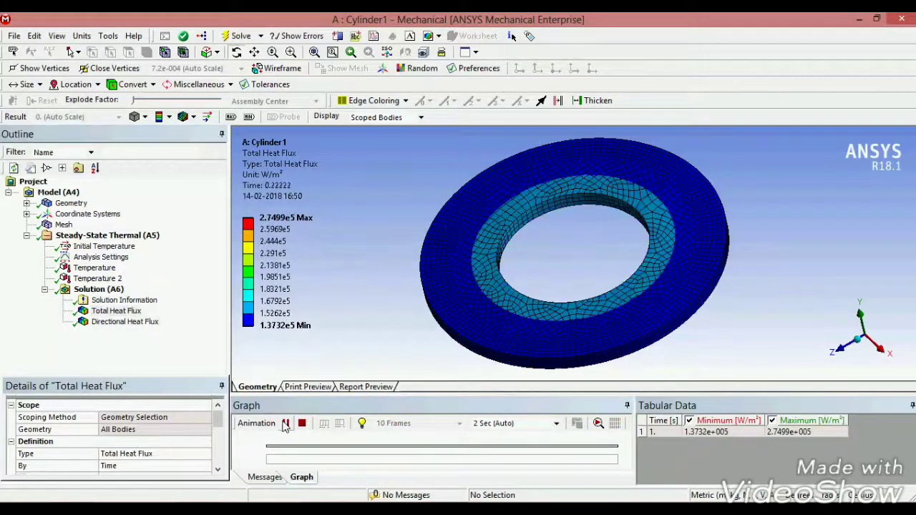